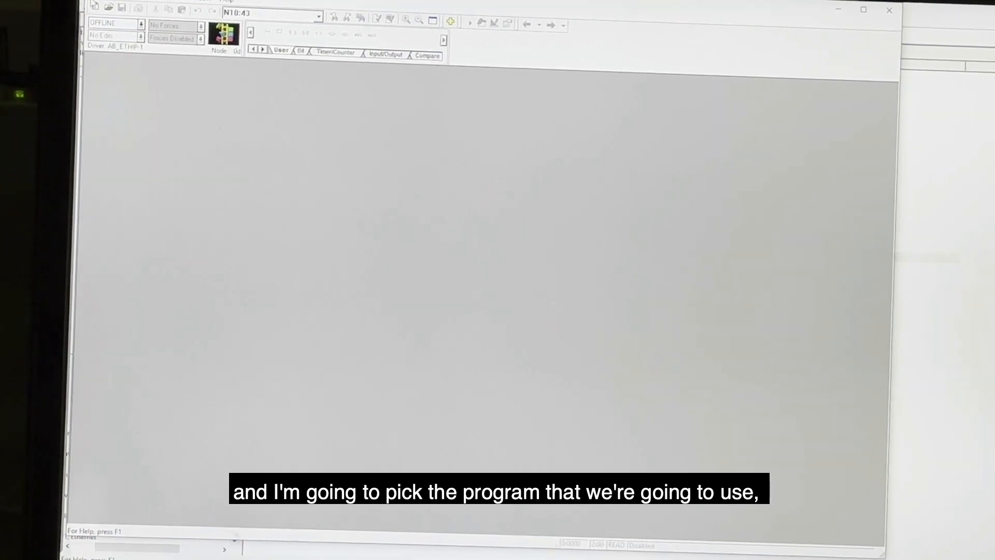
Step: Open the recent project DEMOPROGRAMSHOP41.RSS and go online with its controller
left_click(93, 2)
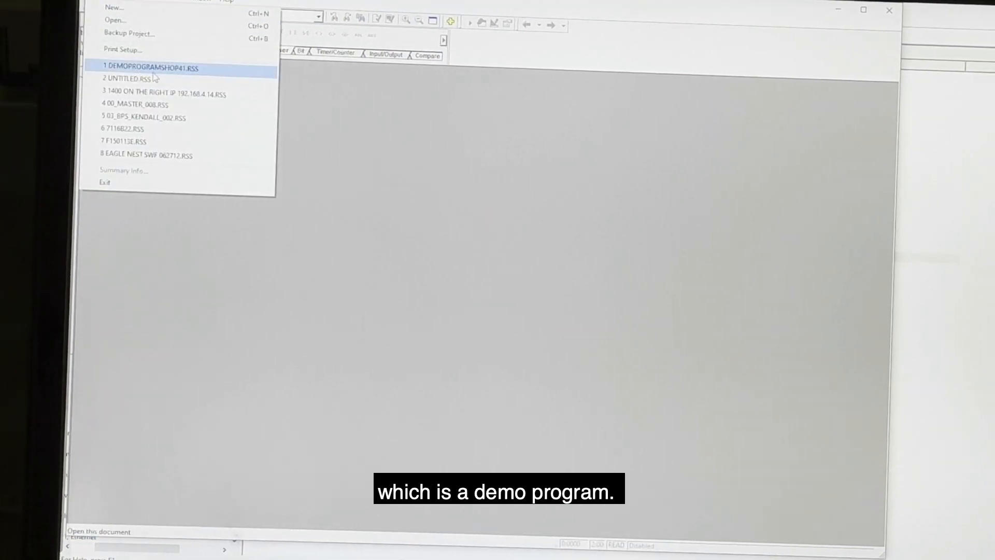
left_click(154, 74)
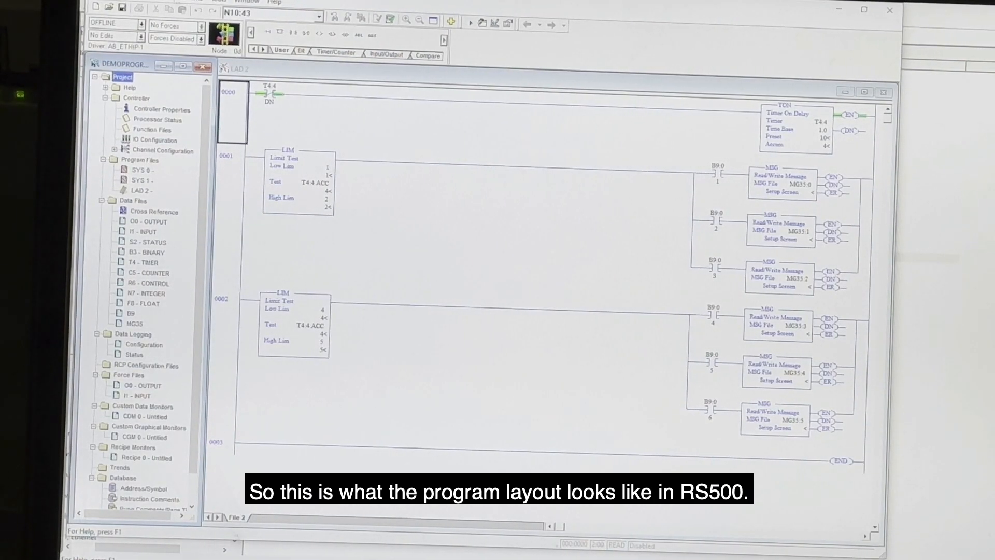
left_click(199, 2)
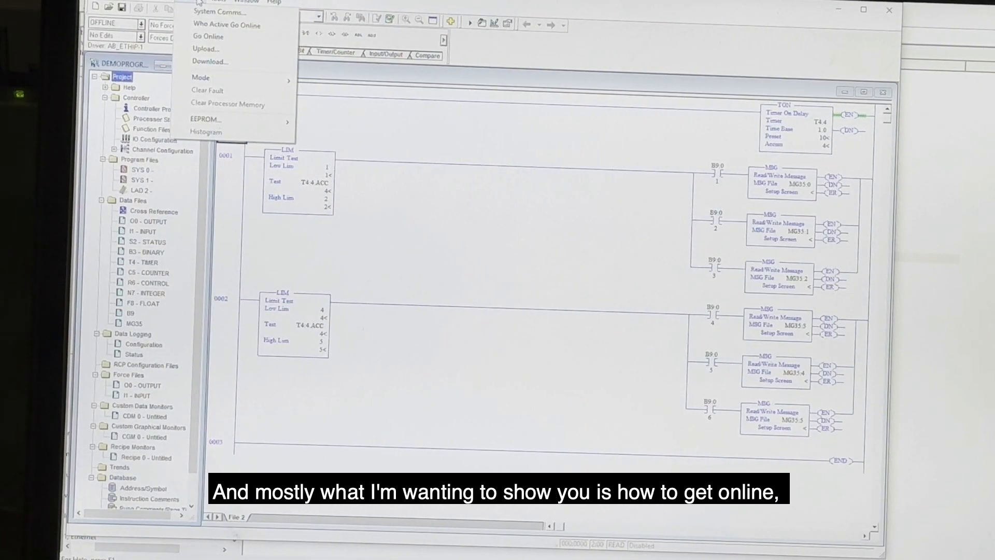
left_click(208, 36)
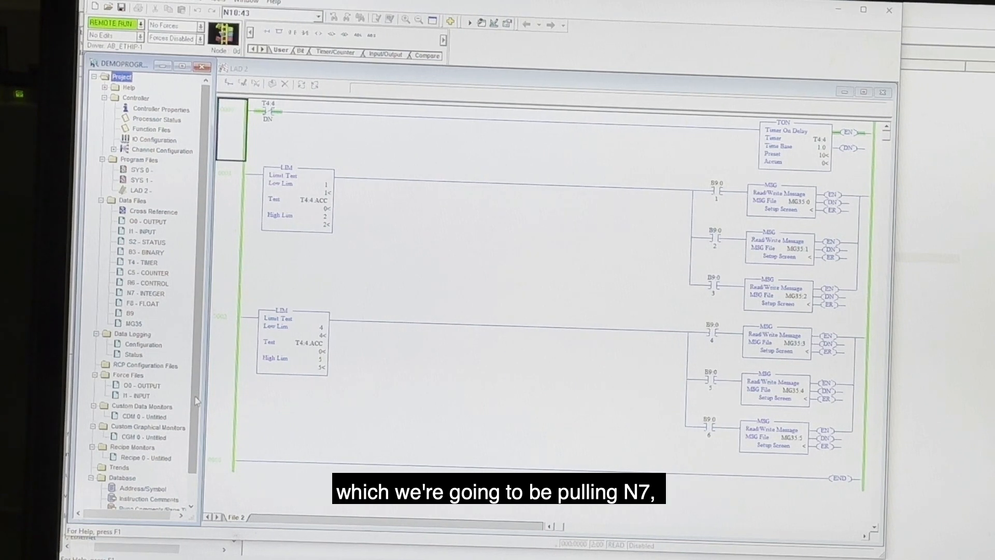
Step: View the values in the N7 integer and F8 float data files, closing each one after checking it
double_click(135, 293)
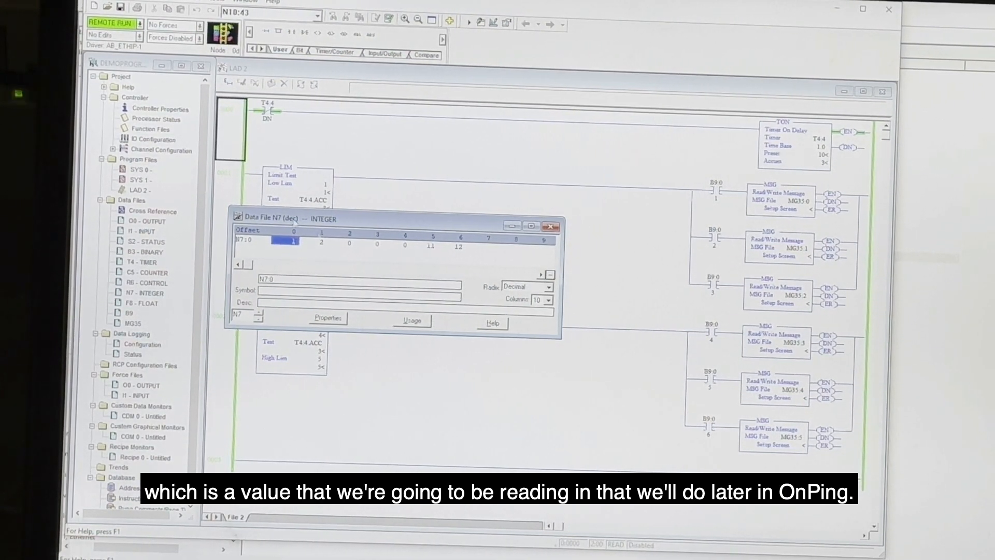
left_click(547, 230)
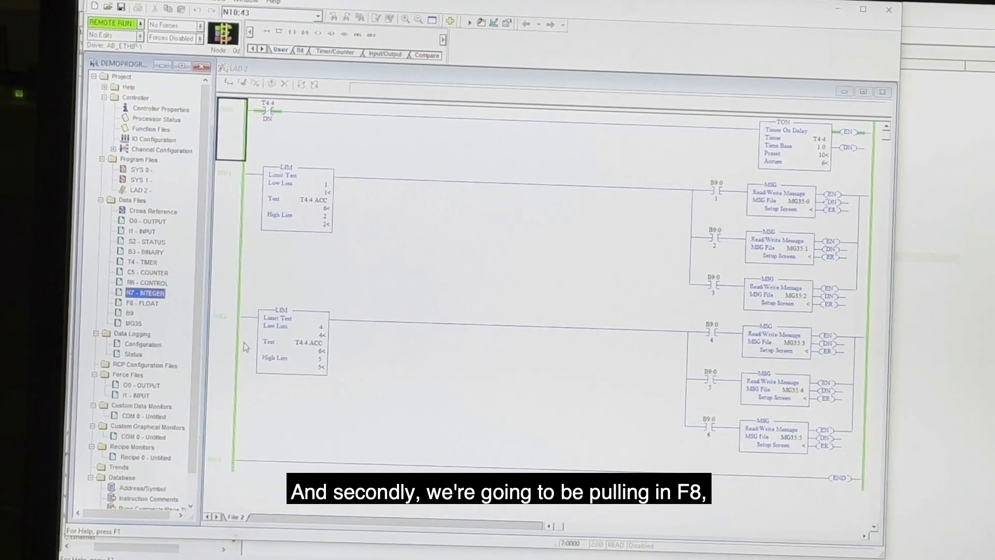
double_click(144, 304)
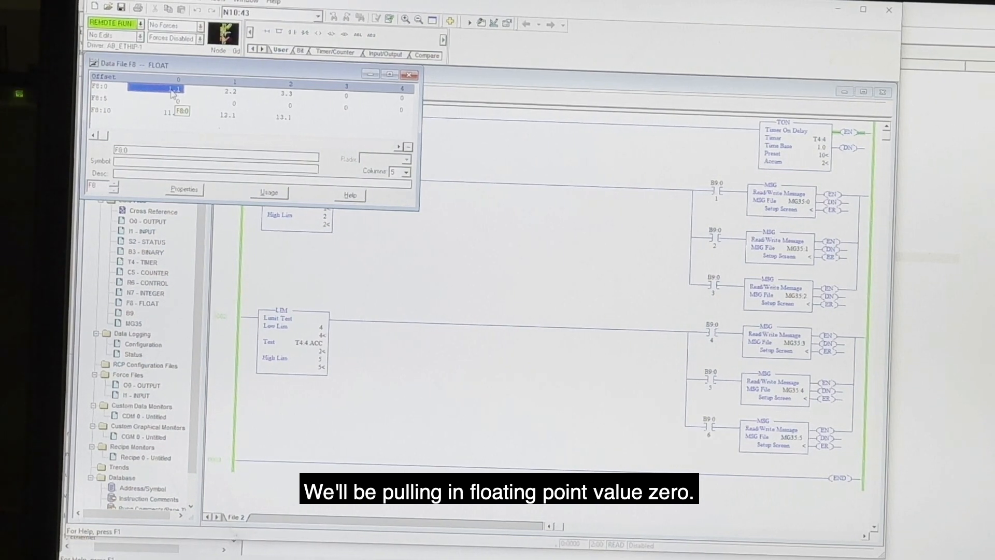
left_click(408, 75)
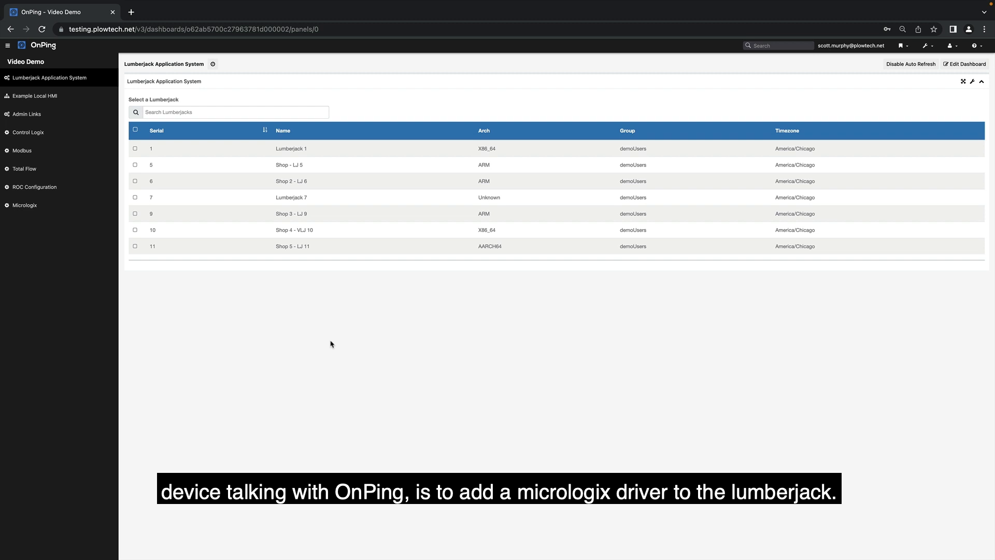
Step: Switch to OnPing and install the single-well-micrologix app on the Shop - LJ 5 Lumberjack
left_click(159, 165)
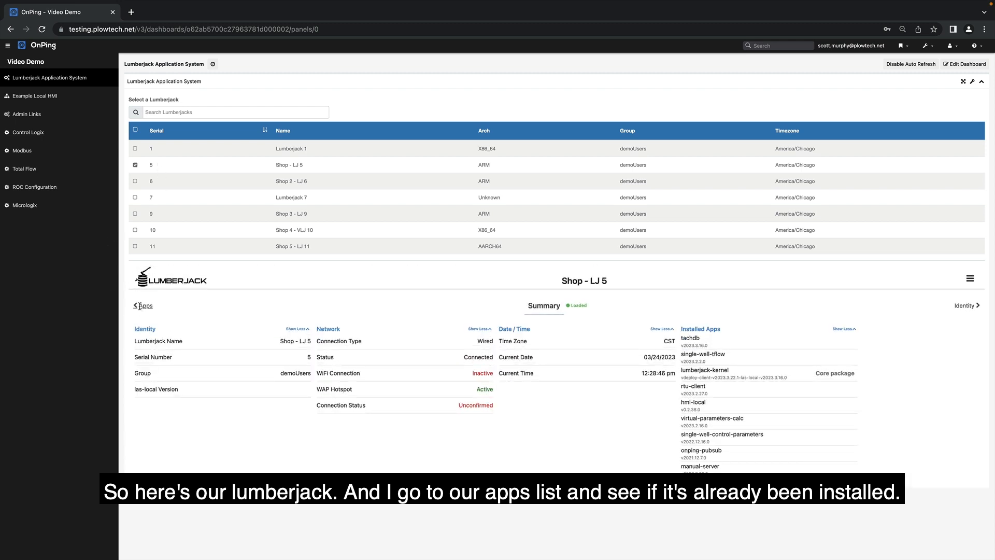
left_click(141, 306)
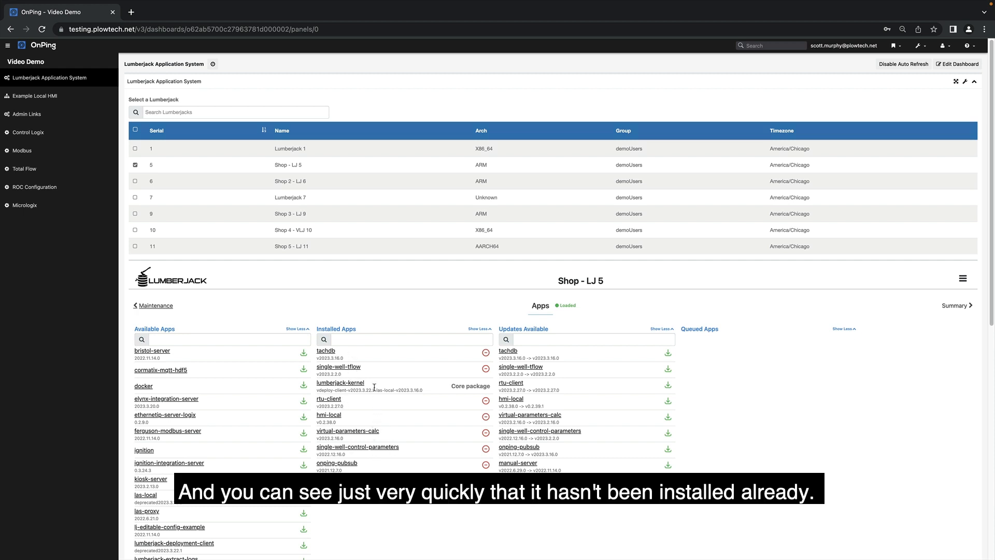
left_click(195, 340)
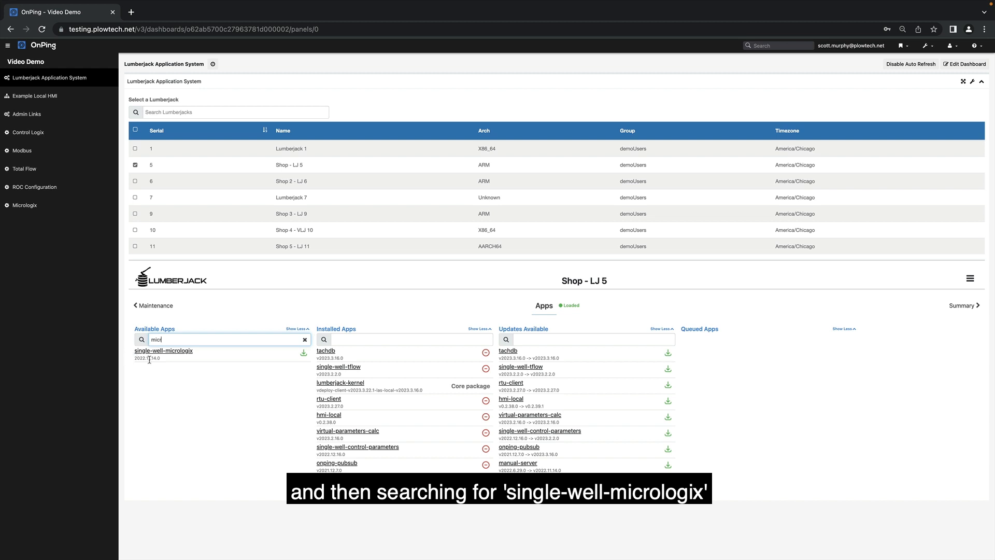
left_click(304, 353)
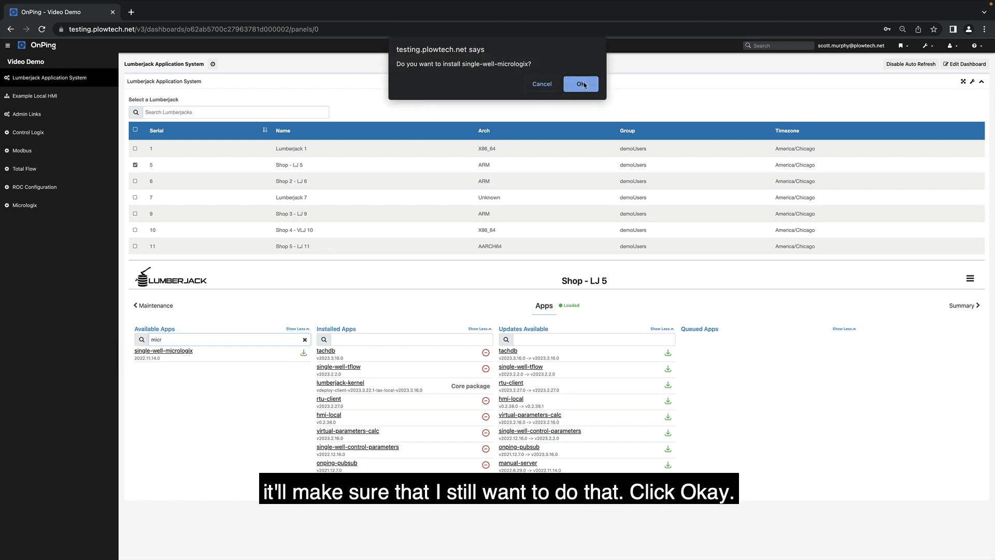
left_click(580, 84)
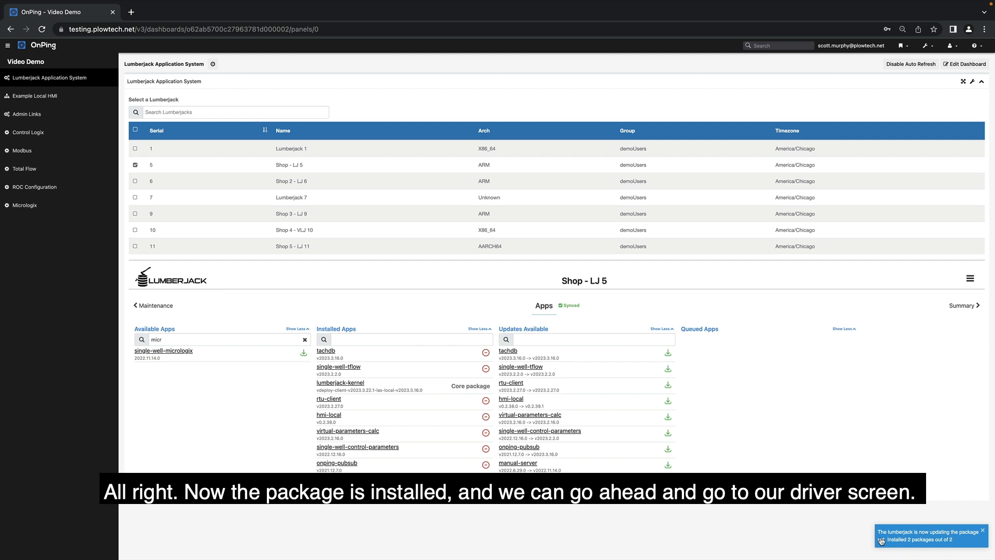
left_click(881, 541)
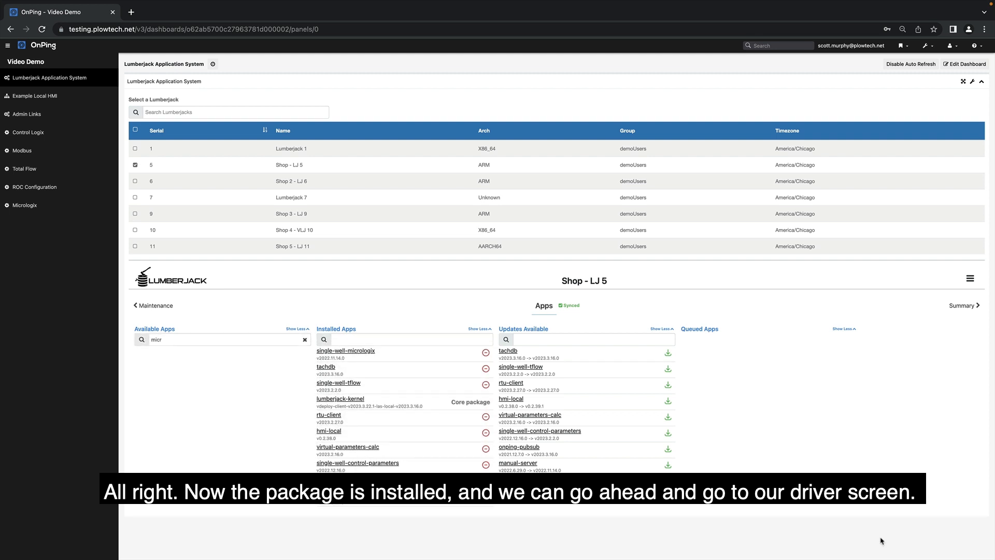
Step: Add a Micrologix controller widget to the Micrologix panel, save the dashboard and leave edit mode
left_click(42, 209)
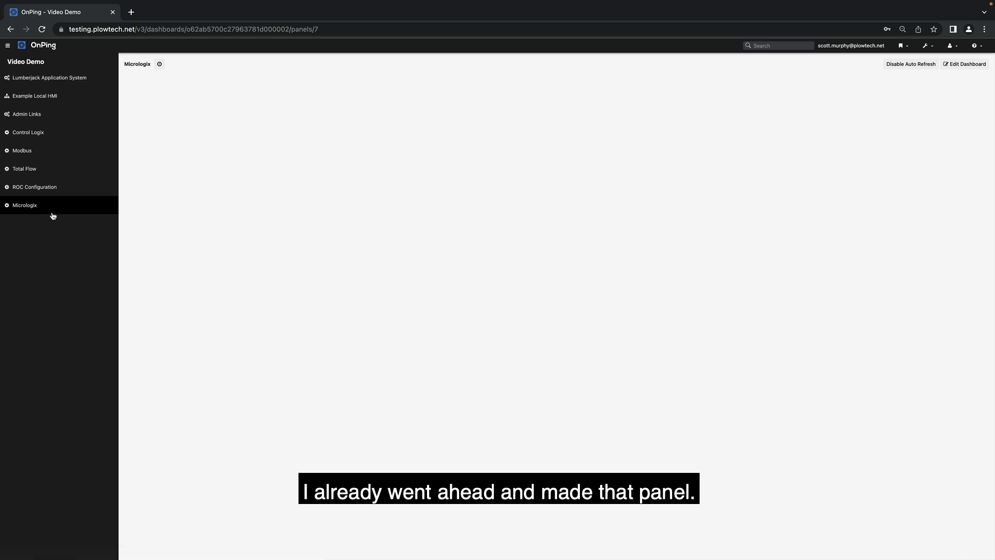
left_click(959, 66)
left_click(962, 65)
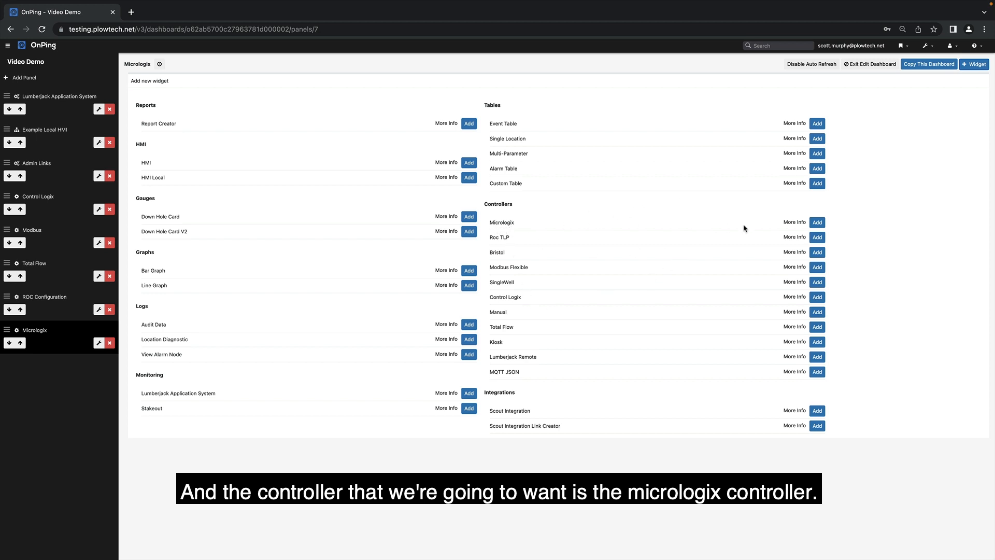
left_click(818, 224)
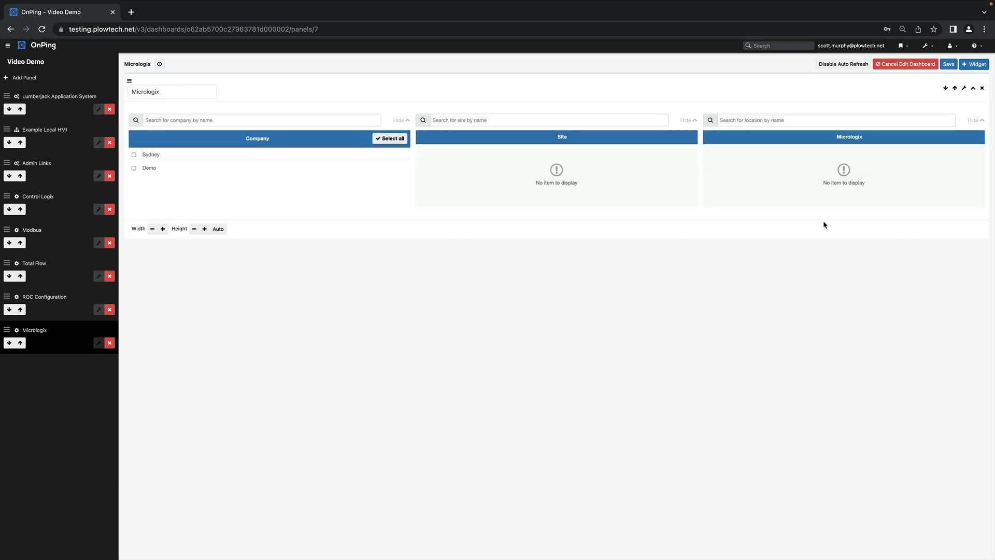
left_click(947, 67)
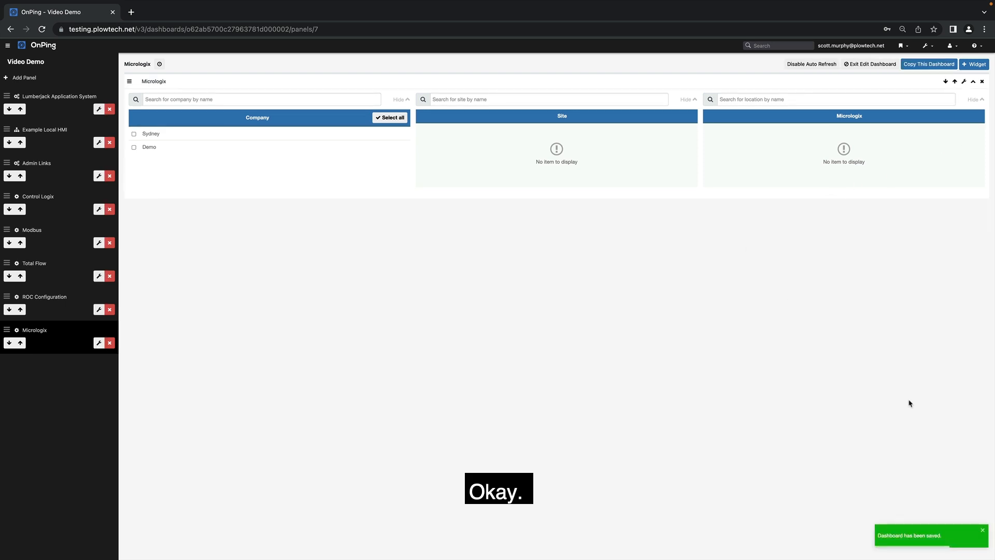
left_click(977, 530)
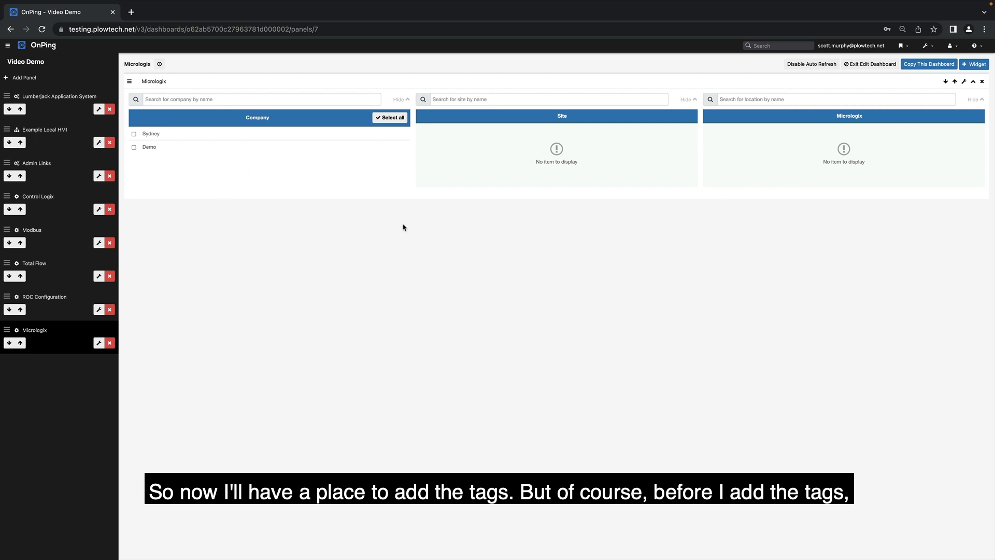
left_click(871, 64)
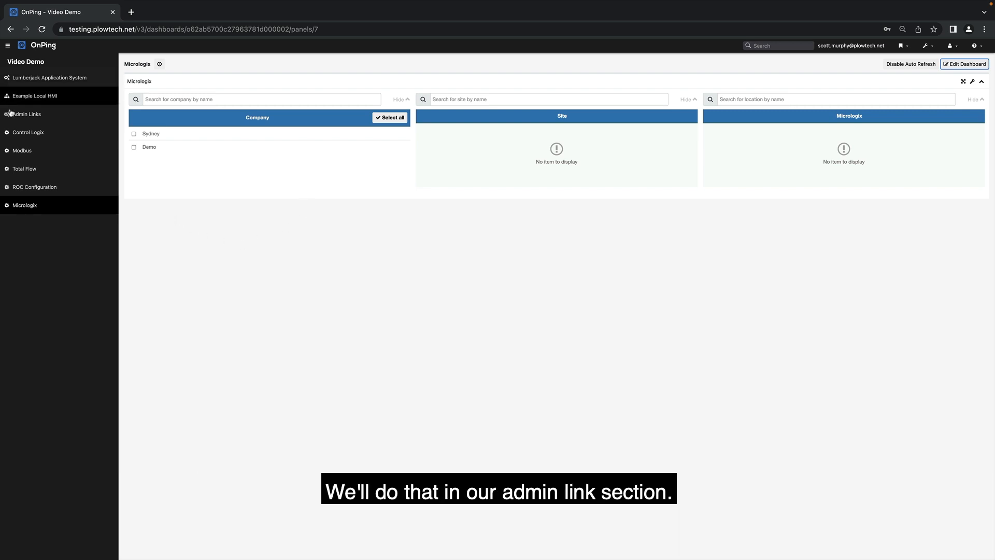
Step: Start a new Micrologix location from the admin links and name it "Micrologix For Video"
left_click(28, 123)
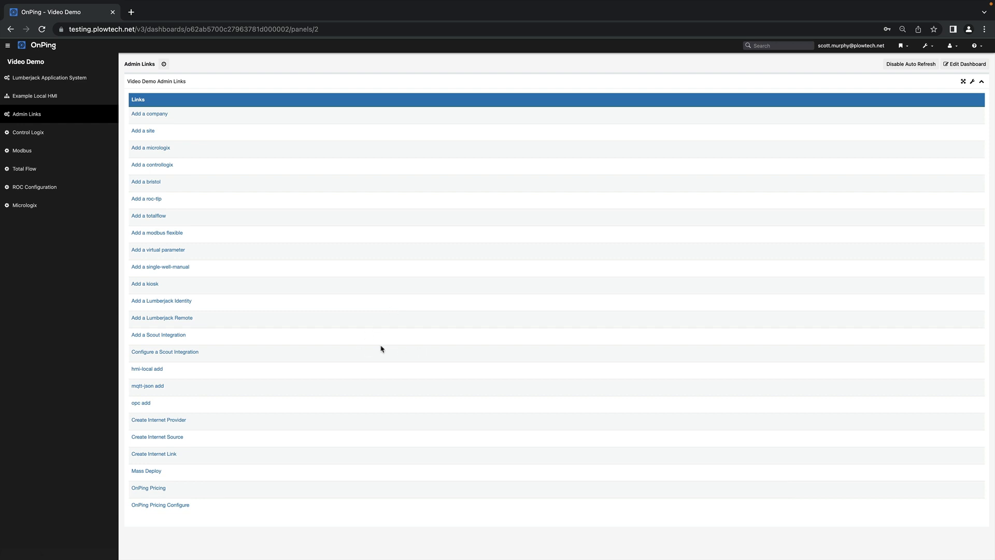
left_click(155, 149)
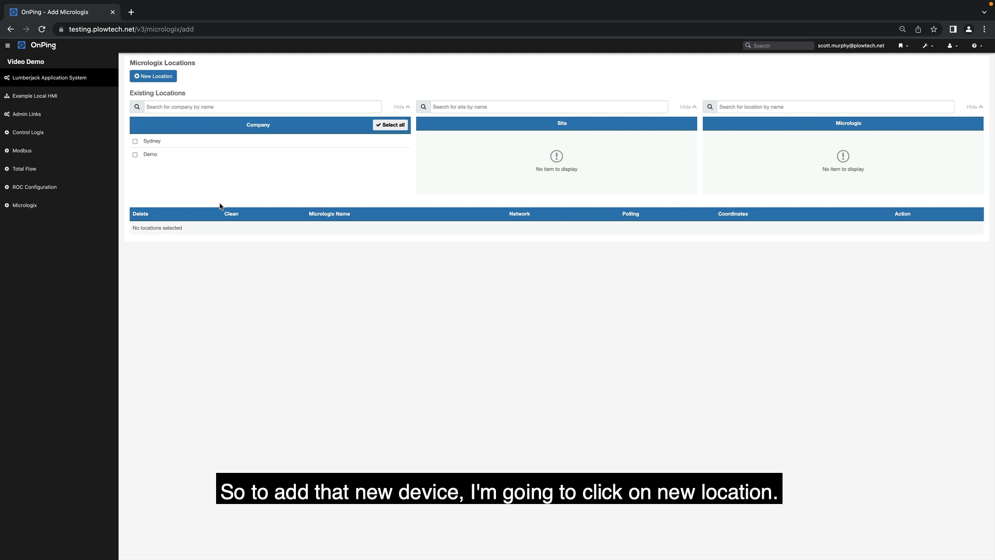
left_click(155, 76)
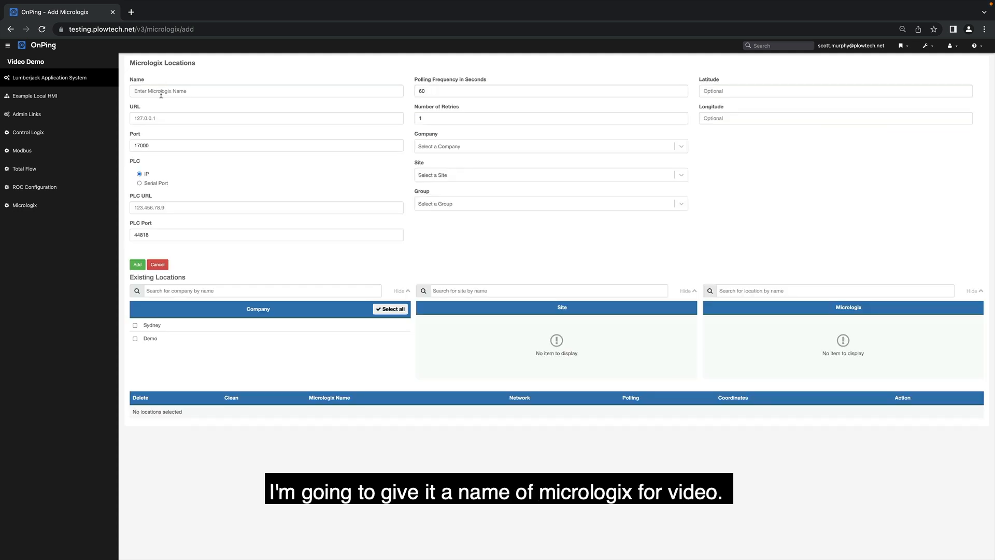
left_click(161, 94)
type("Micrologix")
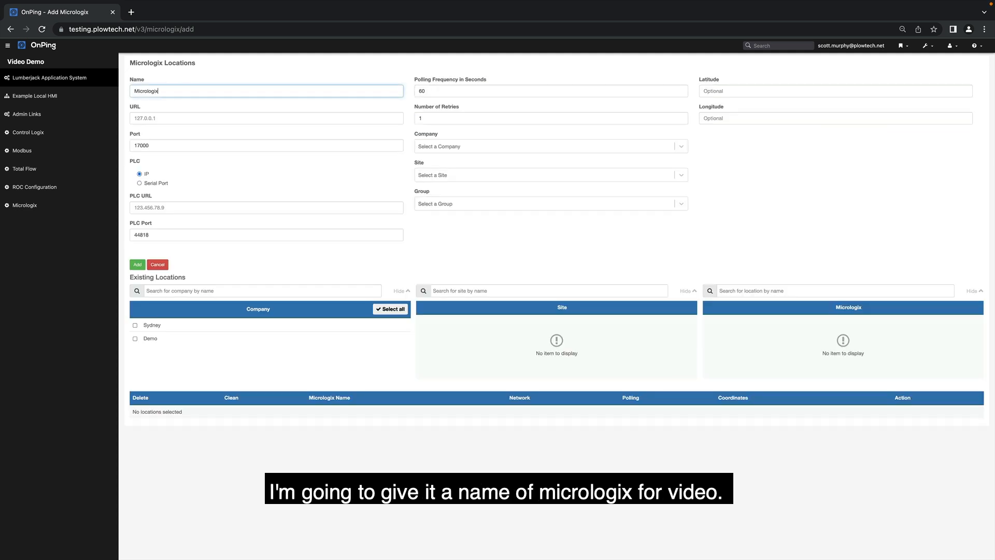
type(" For Video")
Step: Set the new location's URL to 10.7.5.10 and its PLC URL to 192.168.4.1
left_click(162, 115)
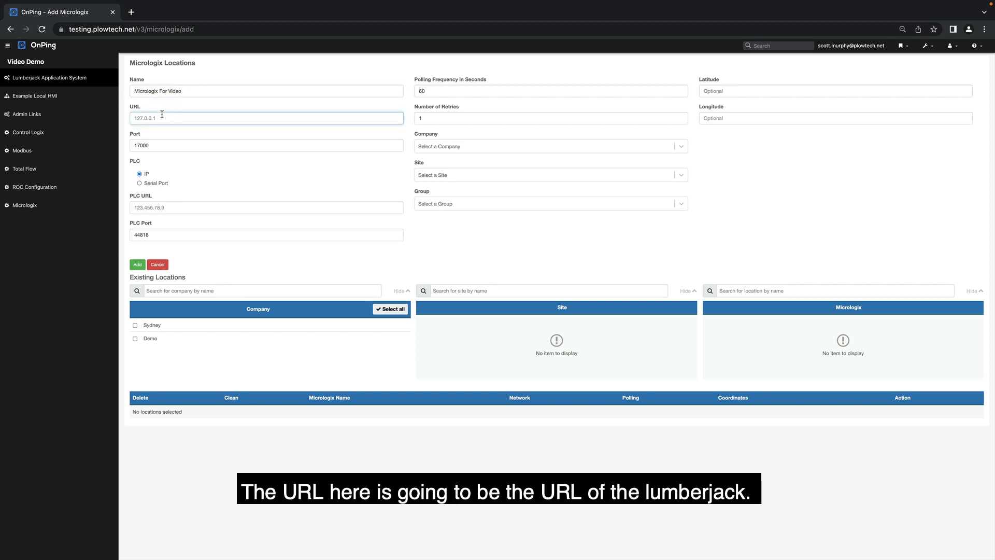
type("10.7.5.10")
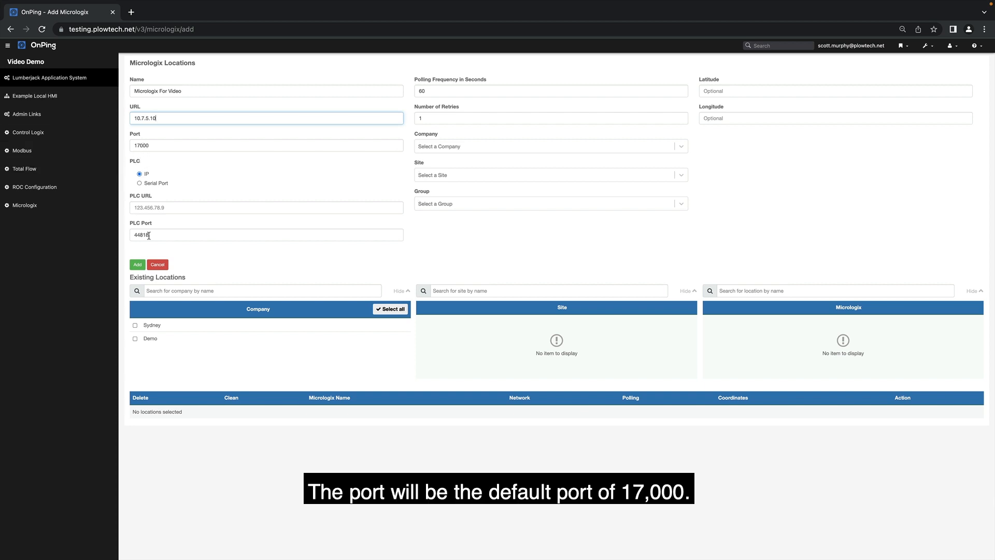
left_click(145, 209)
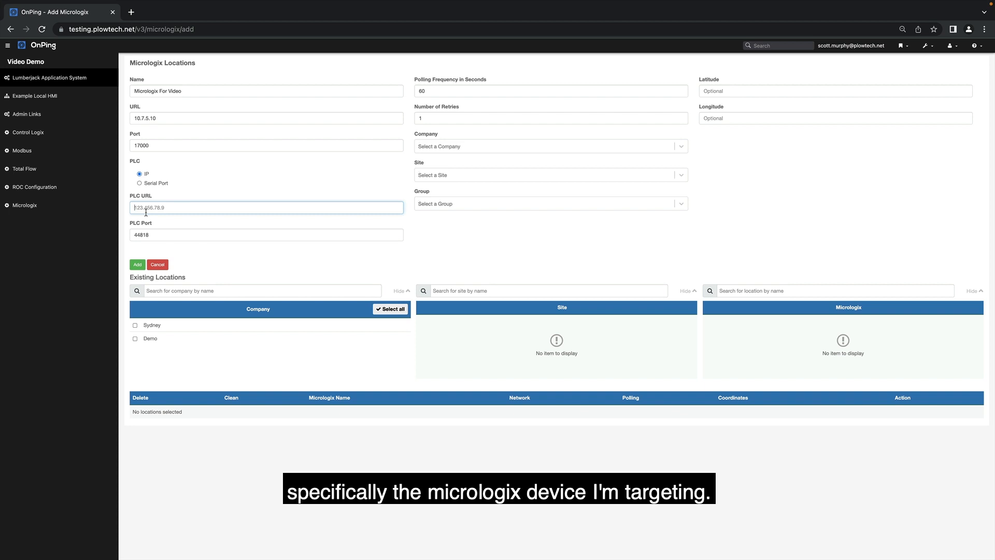
type("192.168")
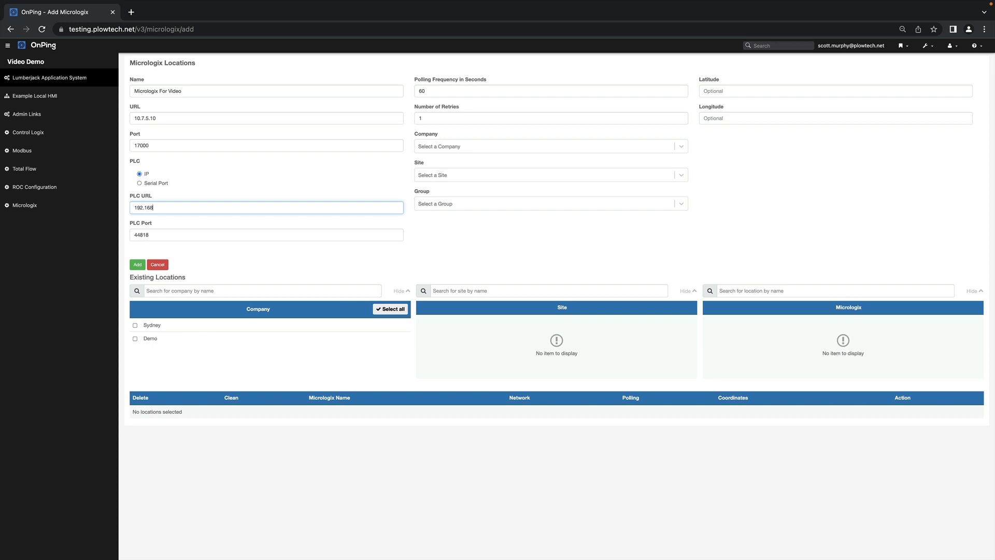
type(".4.1")
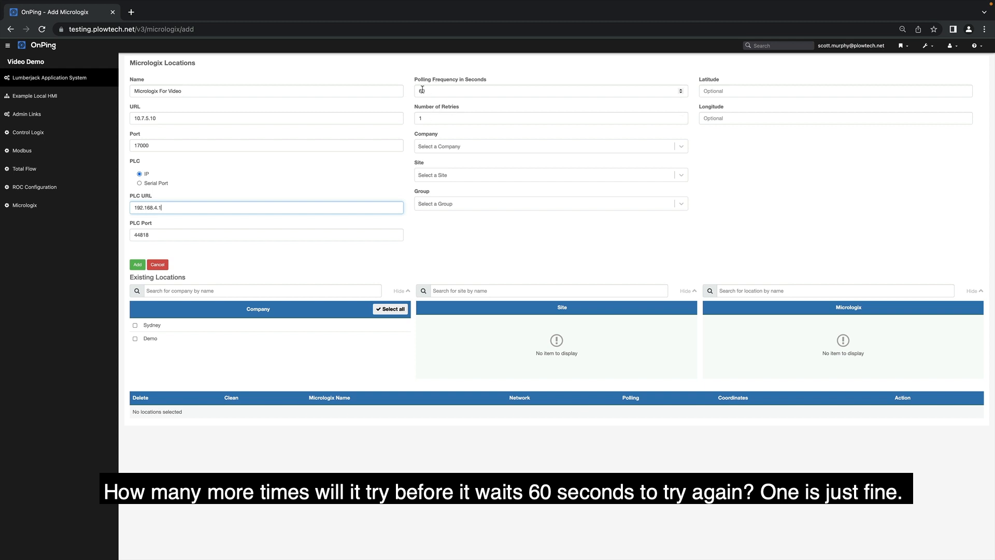
Step: Assign the location to company Demo, site Demo Site 1 (Micrologix) and group demoUsers, and add it
left_click(436, 148)
left_click(438, 162)
left_click(443, 177)
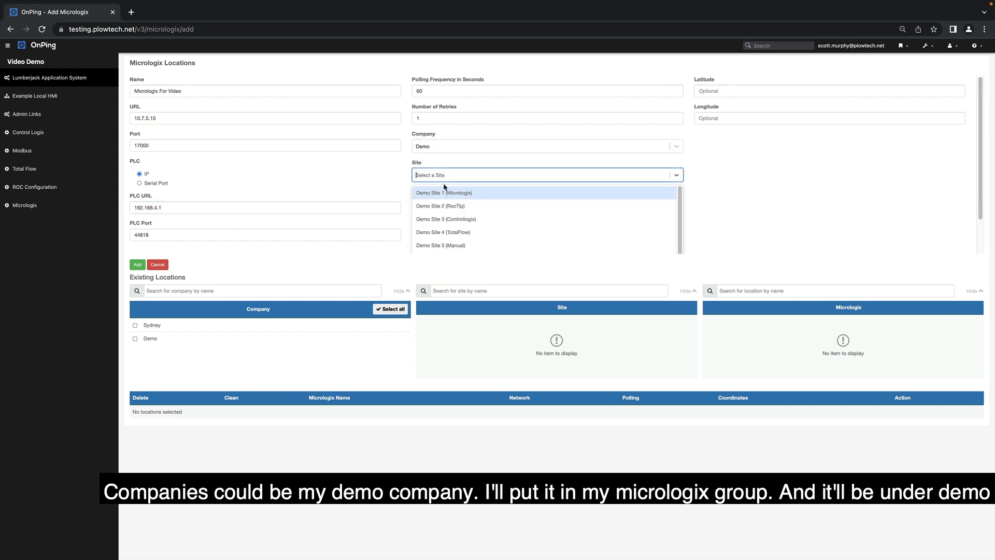
left_click(443, 194)
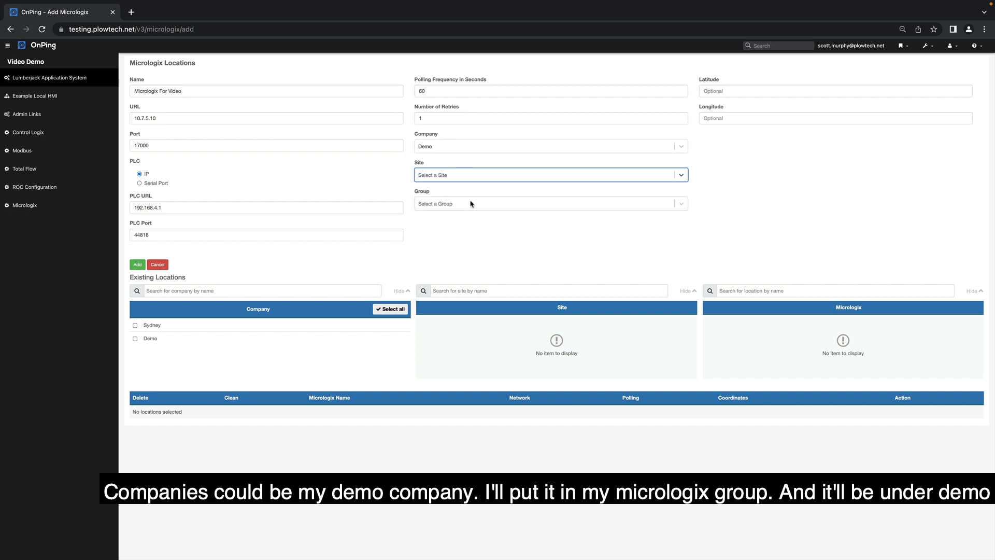
left_click(469, 205)
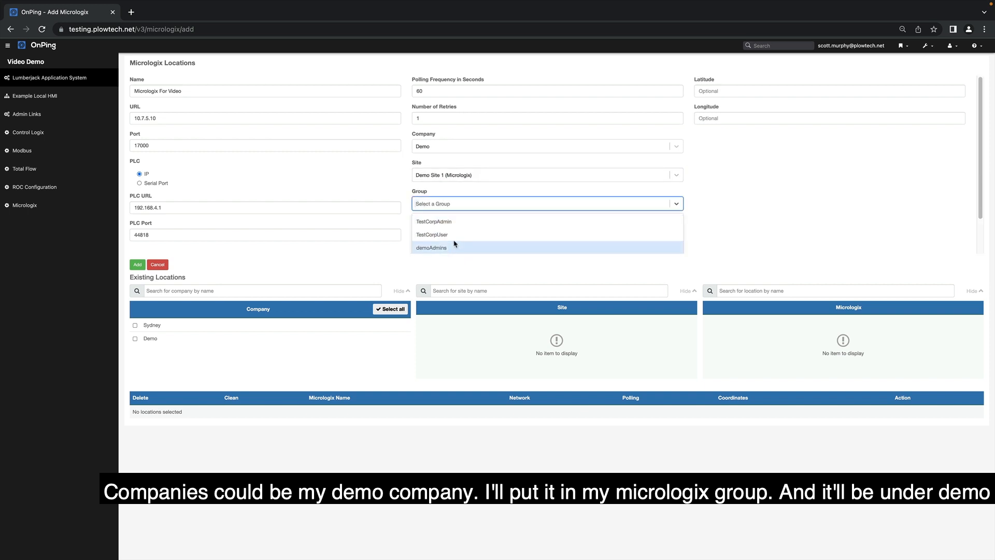
type("demo")
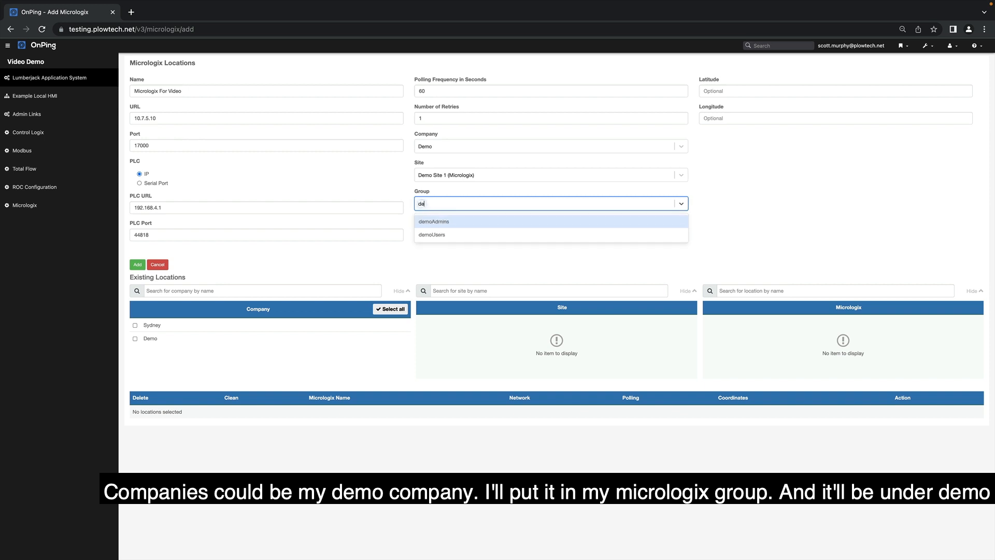
left_click(476, 235)
left_click(415, 219)
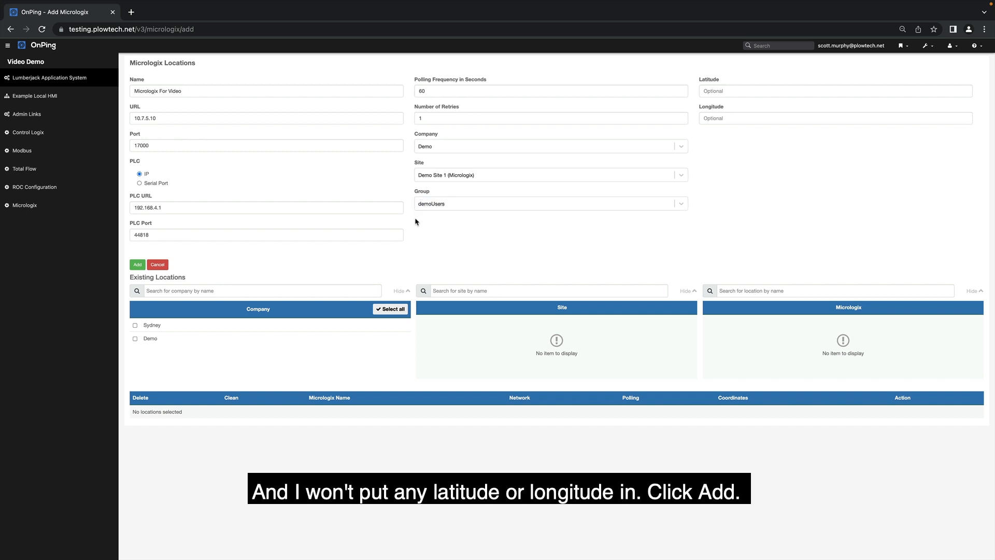
left_click(137, 265)
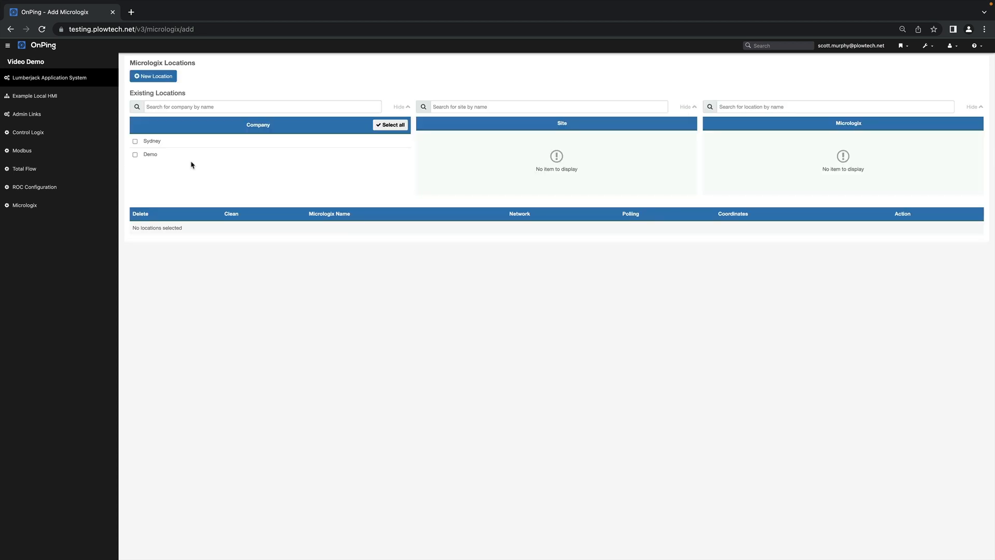
Step: Look up the existing location Micrologix For Video under company Demo, site Demo Site 1 (Micrologix), and check its network and polling settings
left_click(163, 158)
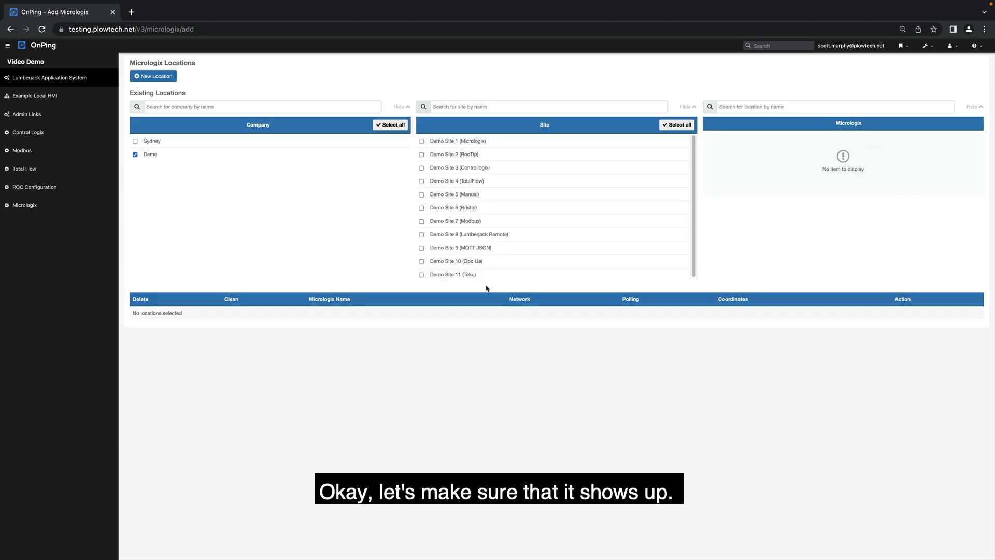
left_click(458, 143)
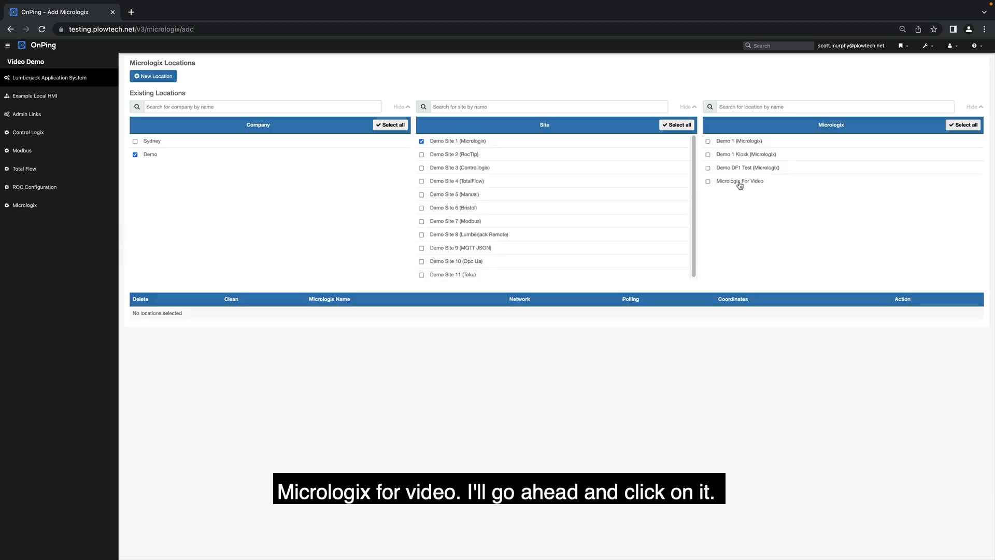
left_click(746, 183)
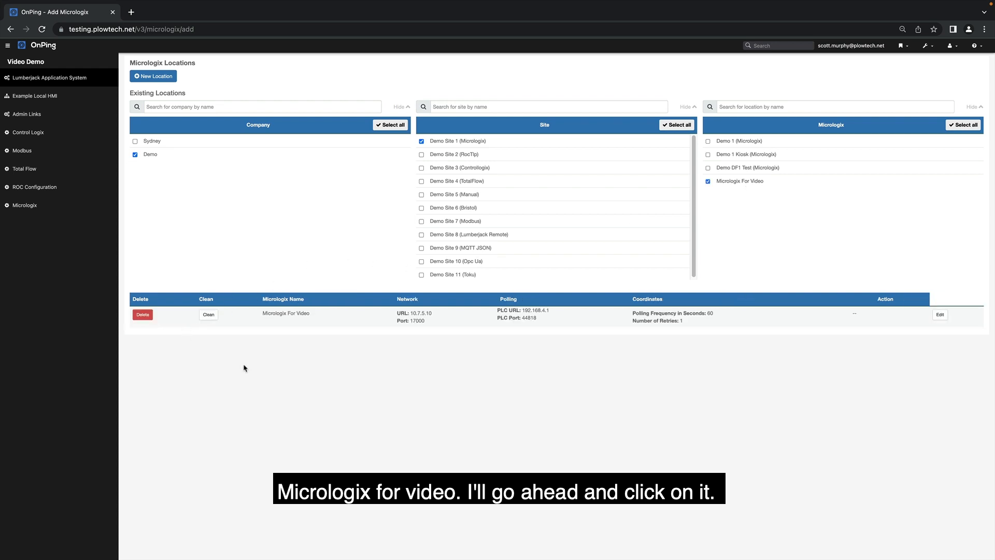
left_click(711, 183)
left_click(711, 183)
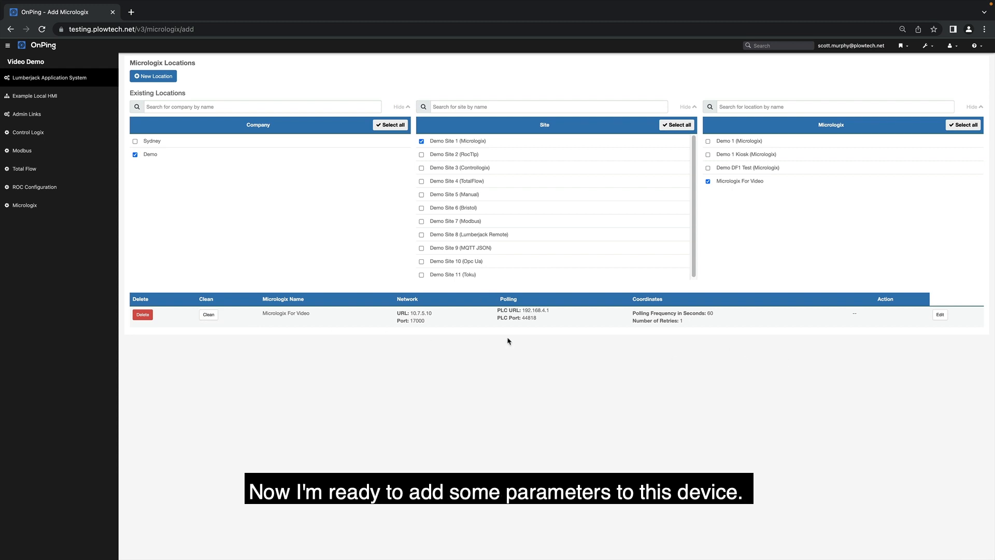
Step: Go to the dashboard's Micrologix panel and select company Demo, site Demo Site 1 (Micrologix) and location Micrologix For Video
left_click(35, 209)
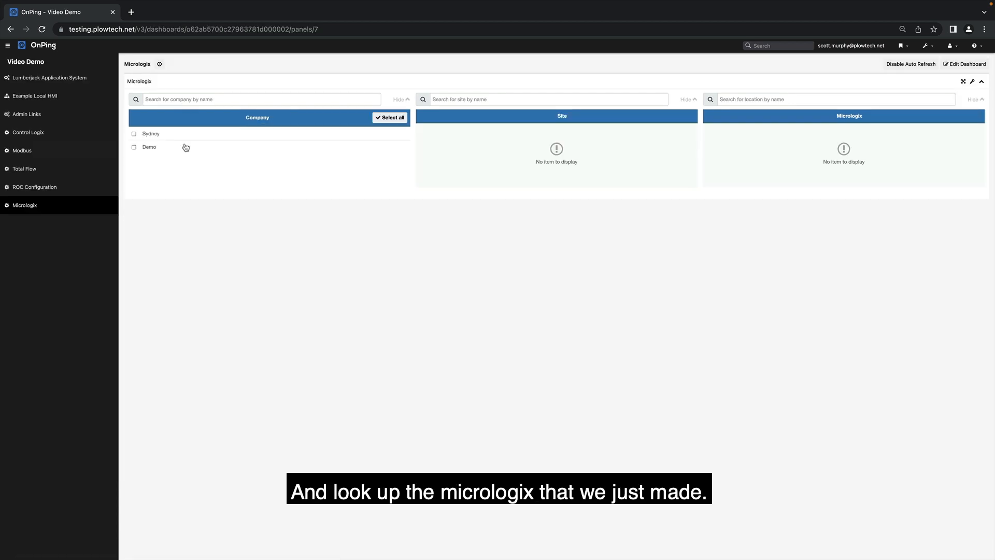
left_click(171, 150)
left_click(456, 134)
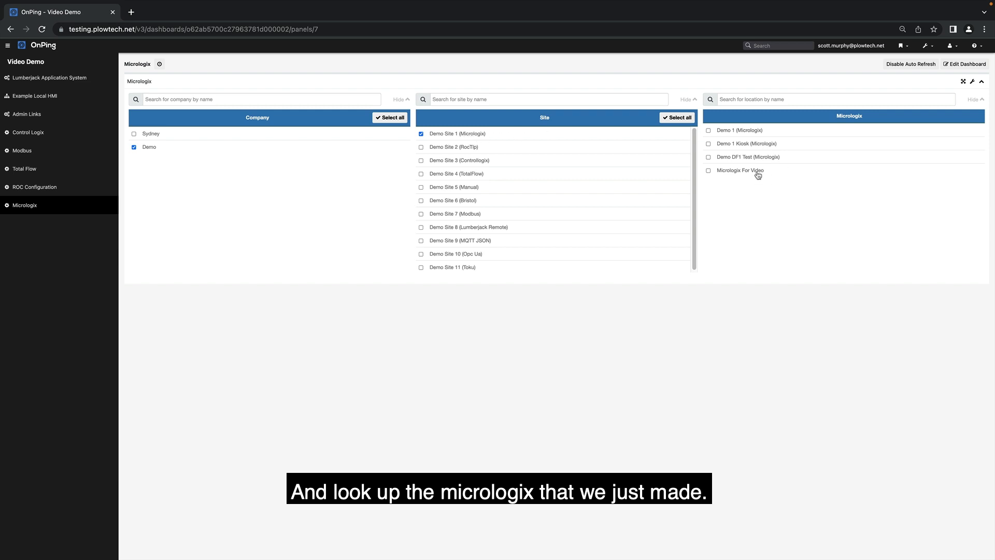
left_click(758, 173)
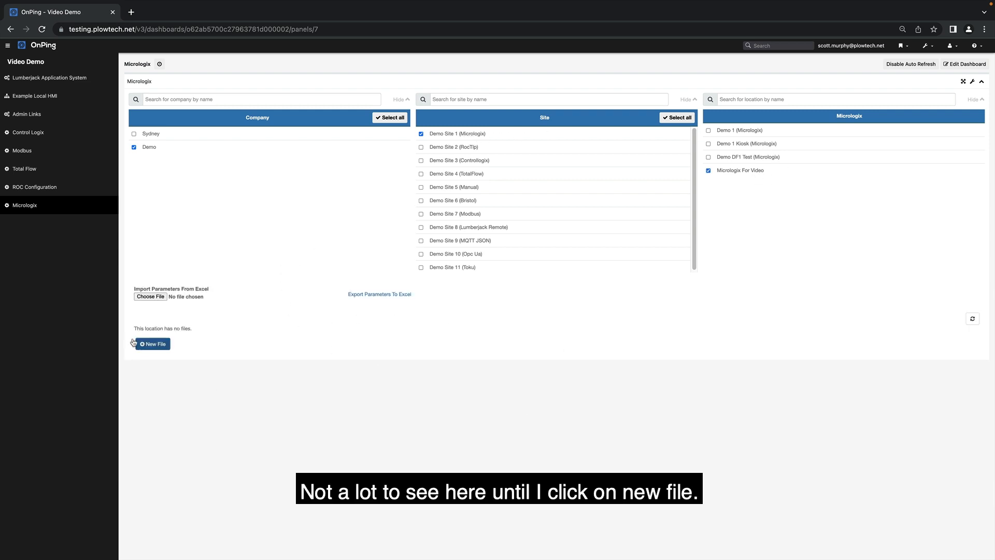
Step: Start a new file for the location with file ID 7, data type Int and the ReadWrite setting
left_click(151, 344)
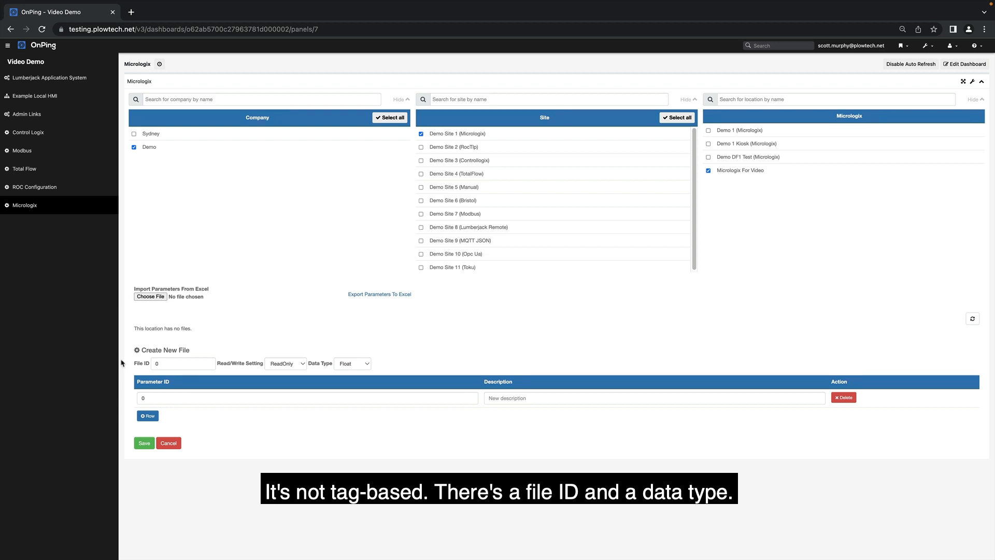
left_click(361, 368)
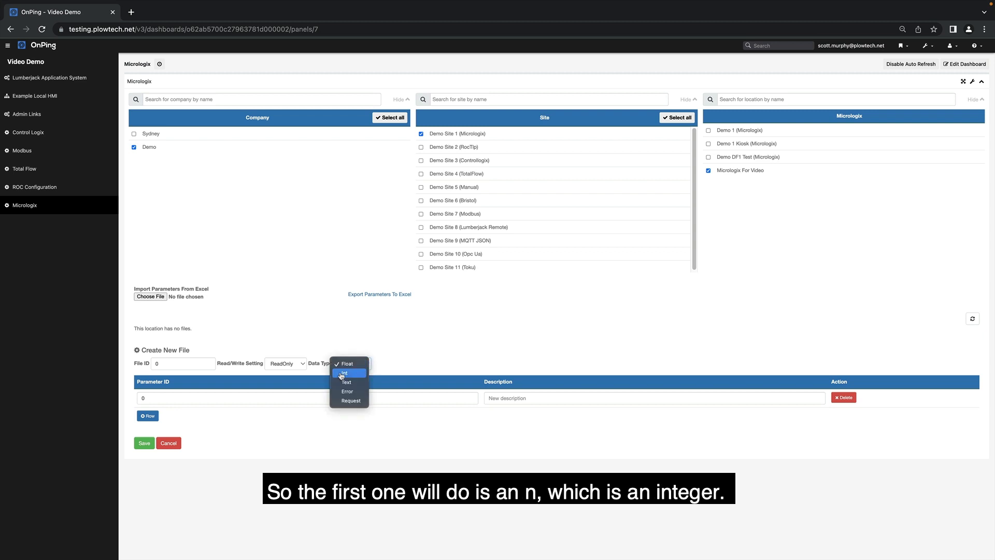
left_click(343, 373)
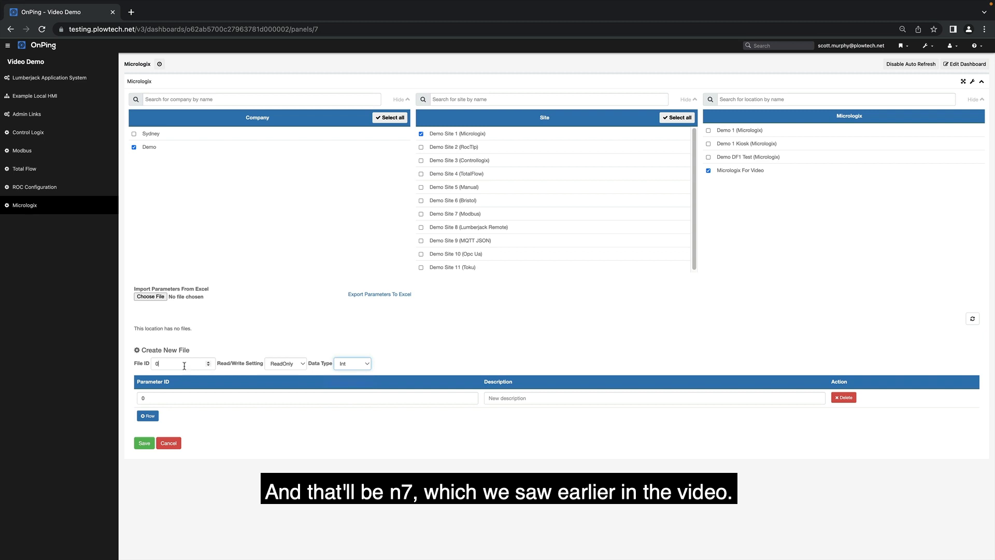
left_click(182, 364)
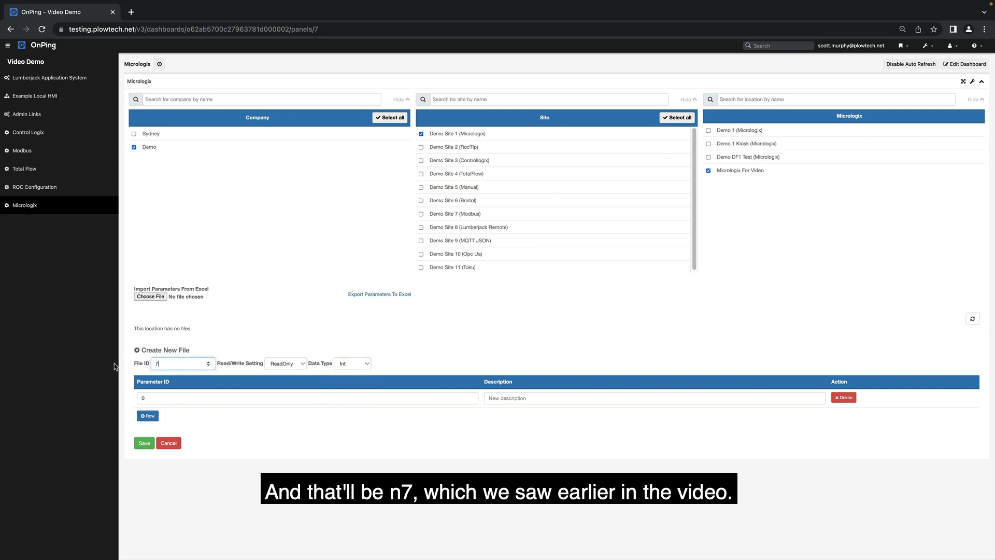
left_click(285, 363)
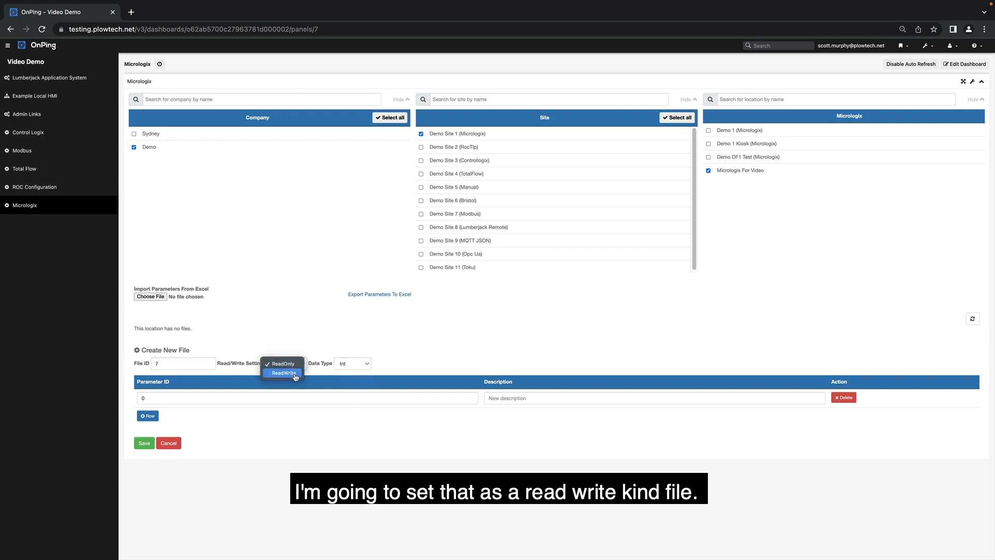
left_click(296, 373)
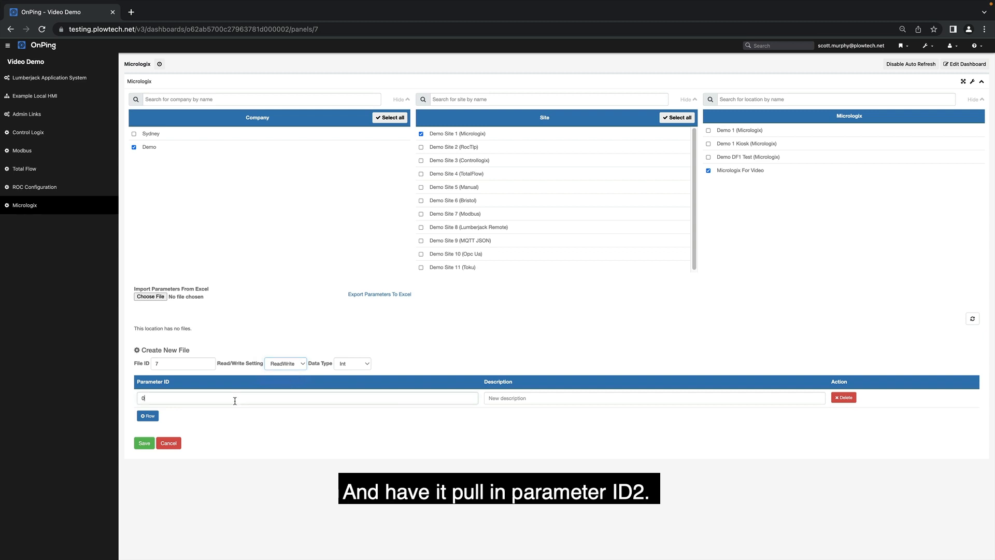
Step: Give the new file parameter ID 2 with the description "Value For Demo" and save it
left_click(236, 401)
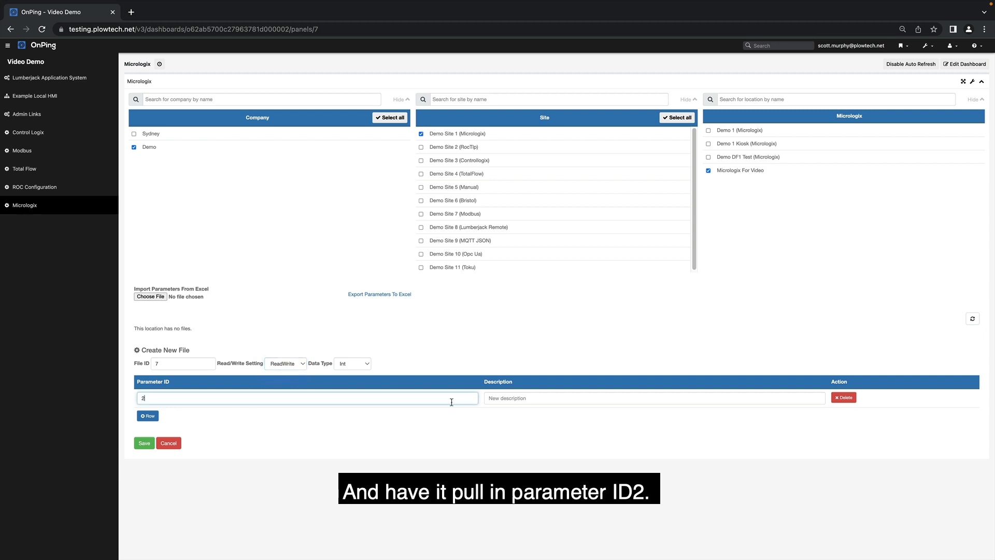
left_click(506, 396)
type("Value For Demo")
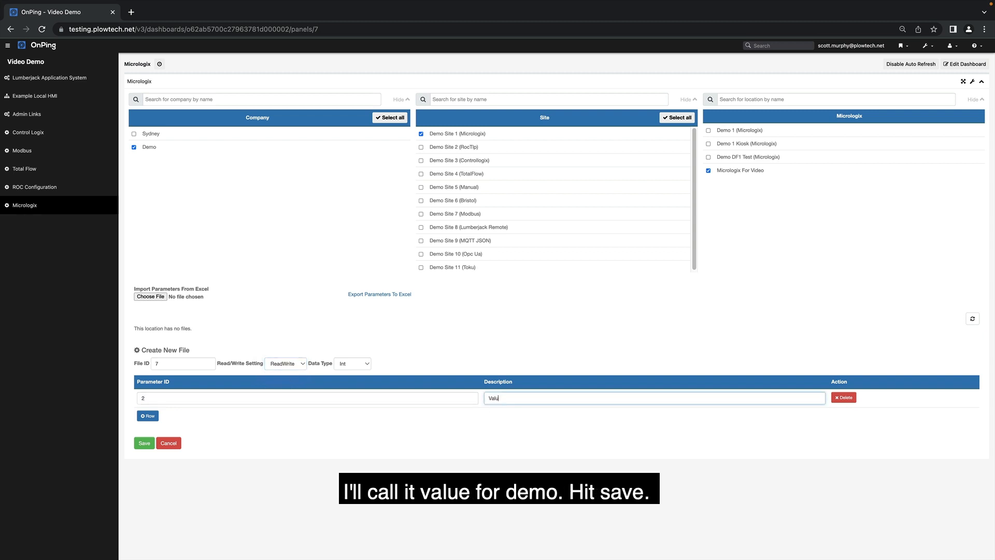
left_click(144, 444)
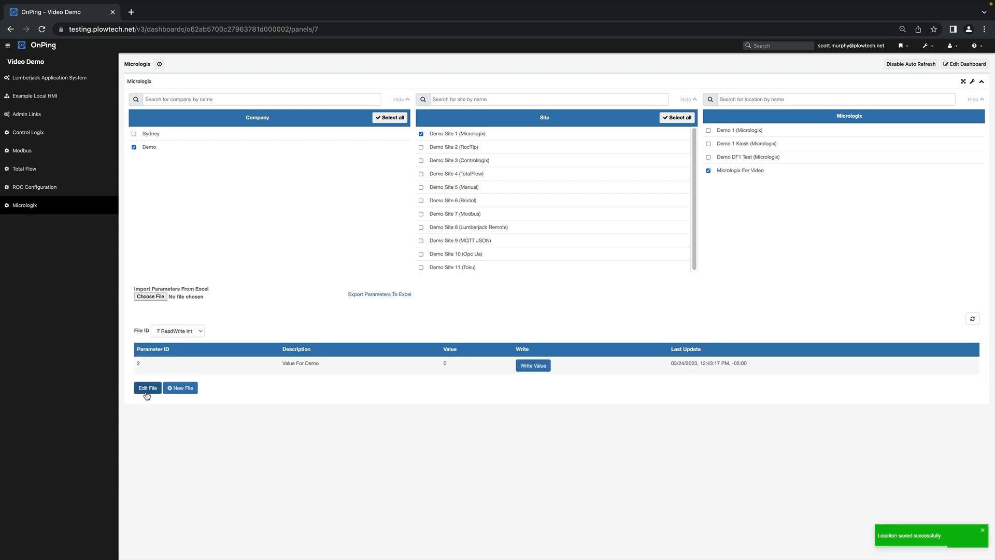
Step: Add a second parameter to file 7 with ID 1 and description "Value For Demo Second", and update the file
left_click(146, 390)
left_click(147, 390)
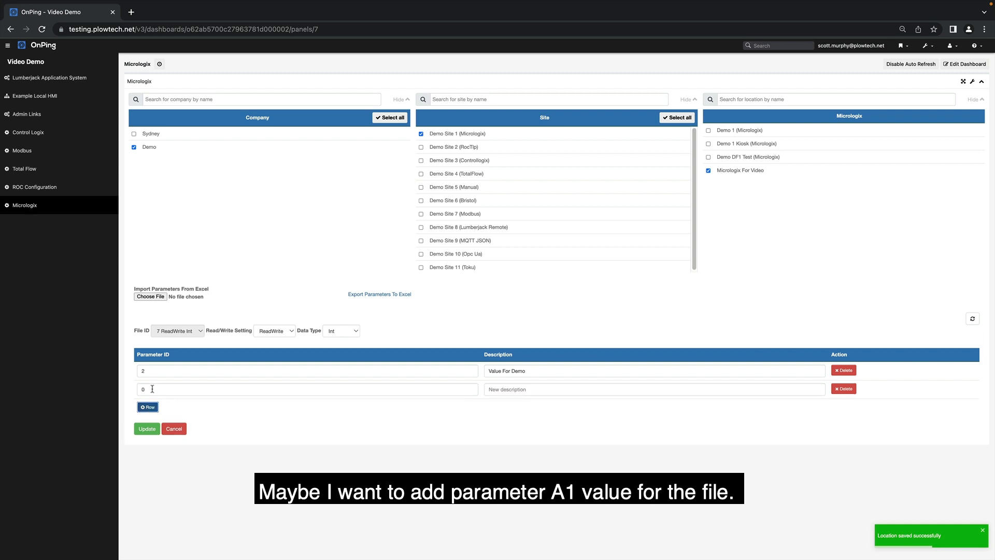
type("1")
left_click(520, 389)
type("Value For Demo Se")
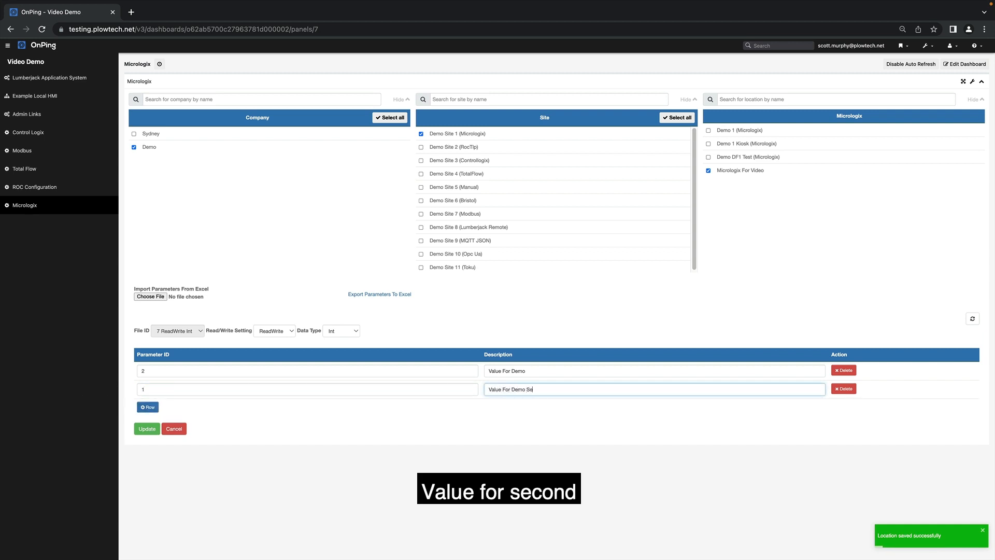
type("cond")
left_click(146, 429)
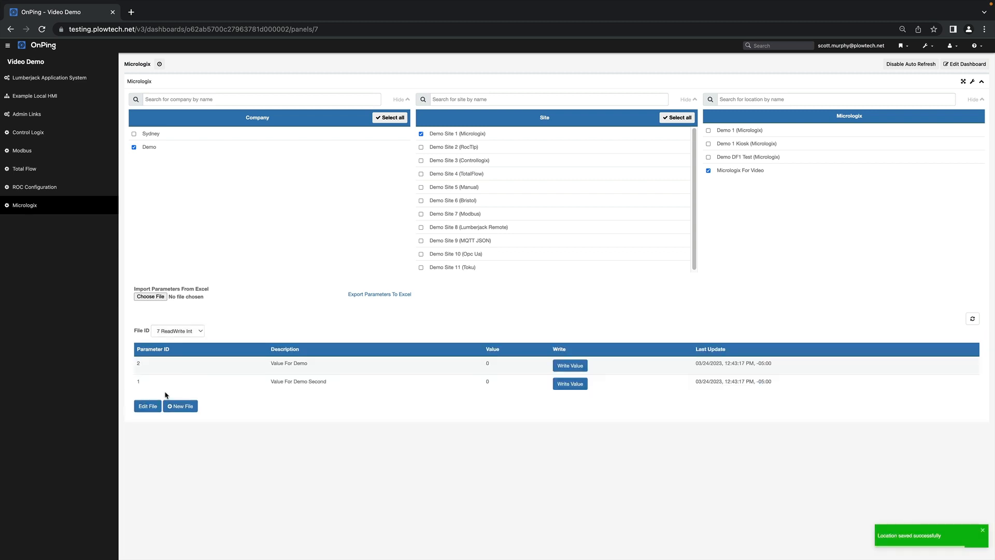
Step: Refresh the location's readings, then delete parameter 2 ("Value For Demo") from file 7 and save the update
left_click(972, 317)
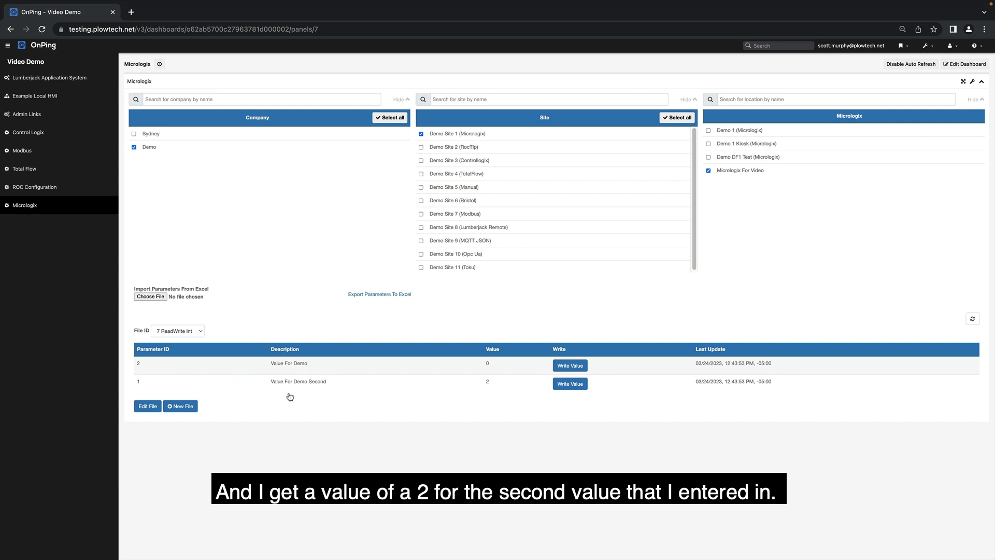
left_click(145, 409)
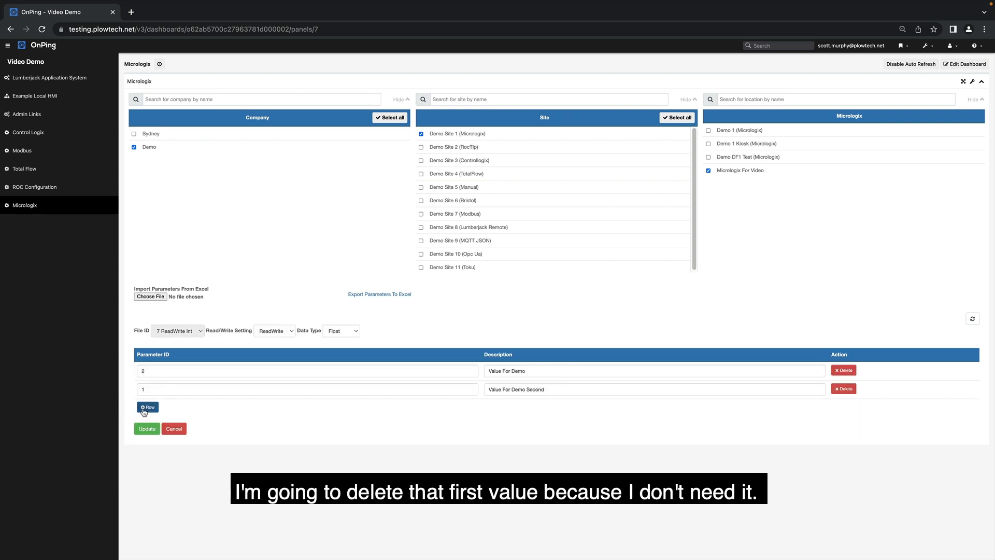
left_click(844, 371)
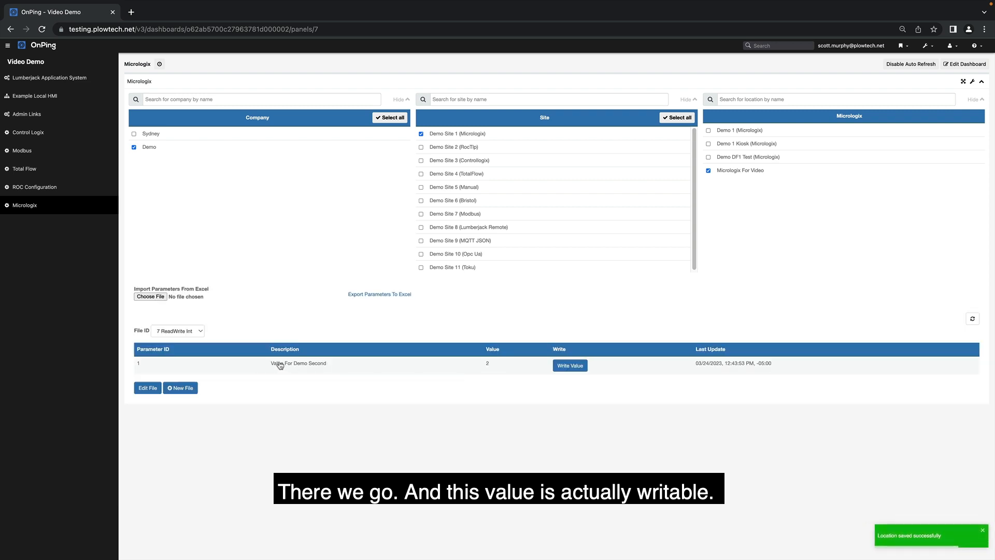
Step: Write the value 3 to parameter 1 of file 7, then write it back to 2
left_click(570, 366)
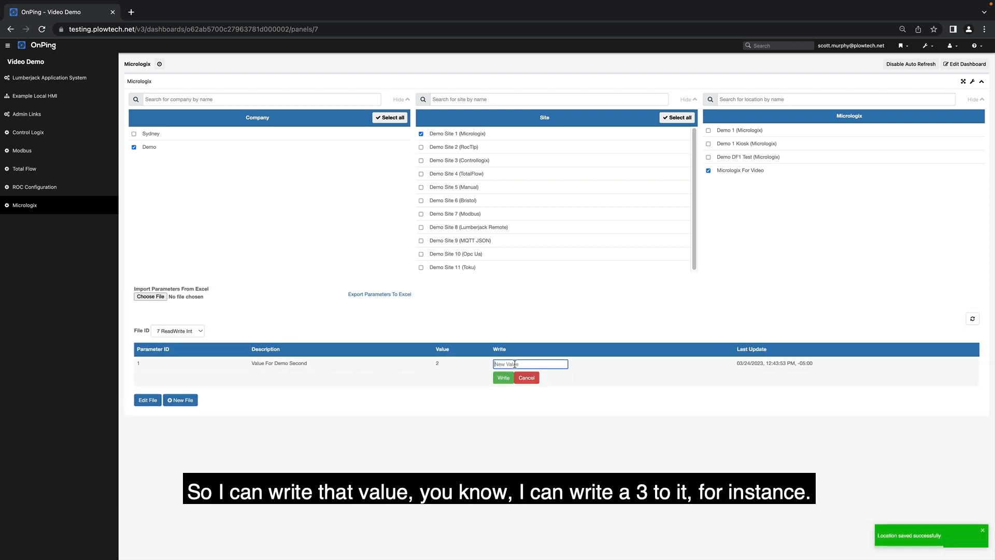
type("3")
left_click(503, 377)
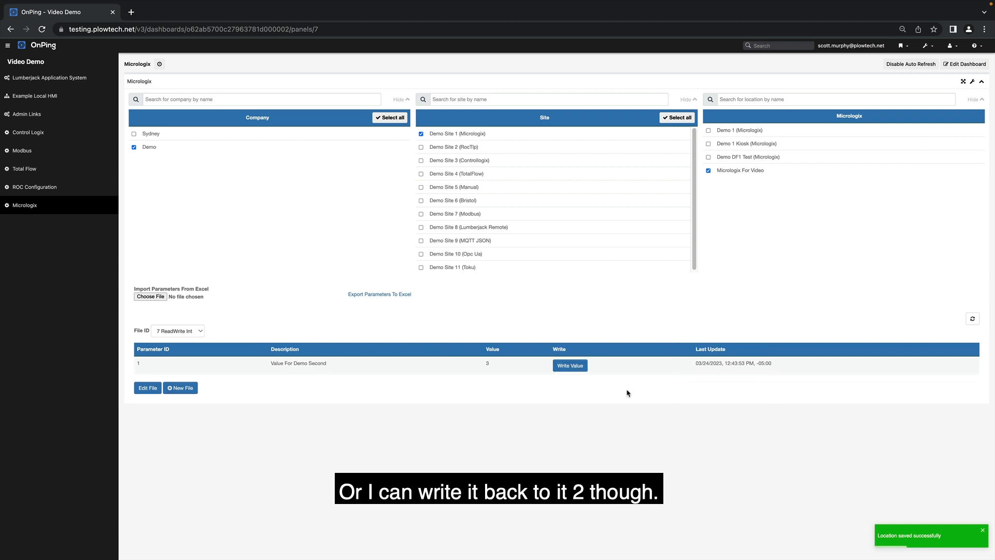
left_click(570, 365)
type("2")
left_click(503, 377)
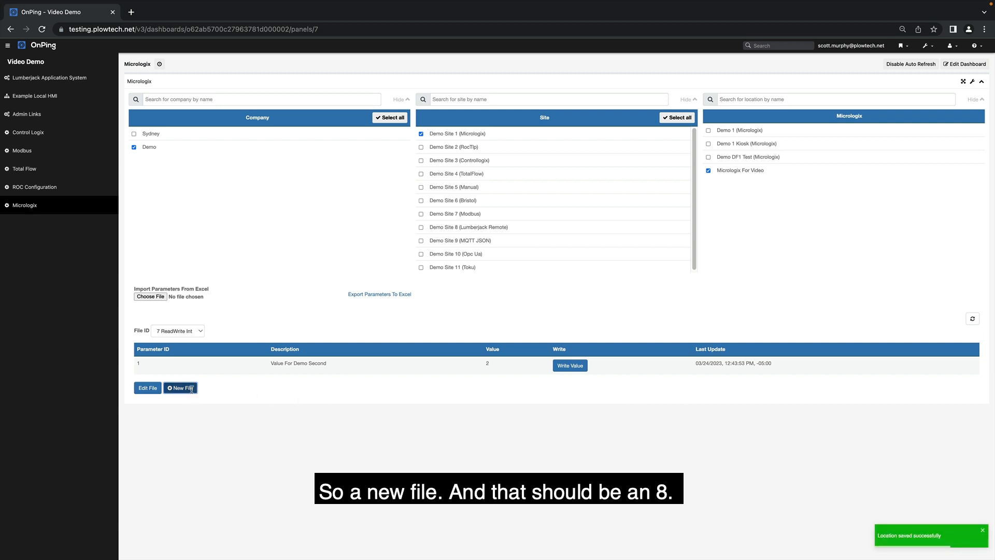
Step: Create a ReadOnly Float file with ID 8 and parameter 0 described as "Float Example", and save it
left_click(191, 388)
left_click(190, 358)
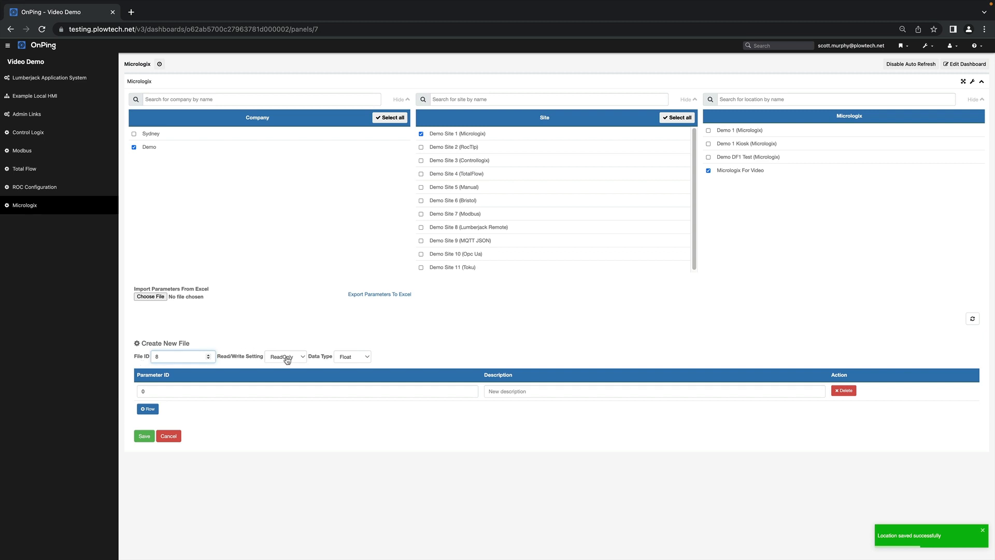
left_click(517, 391)
type("Float Example")
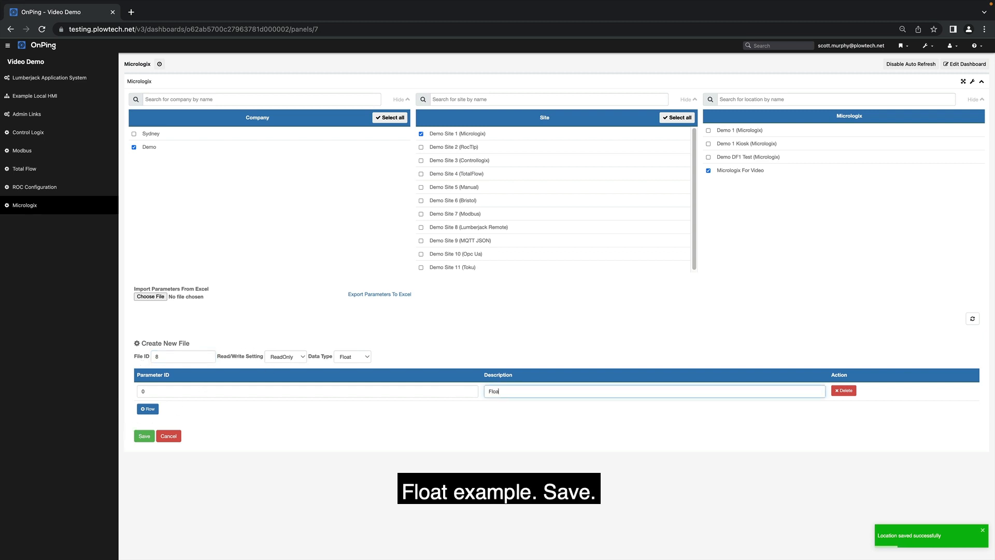
left_click(144, 436)
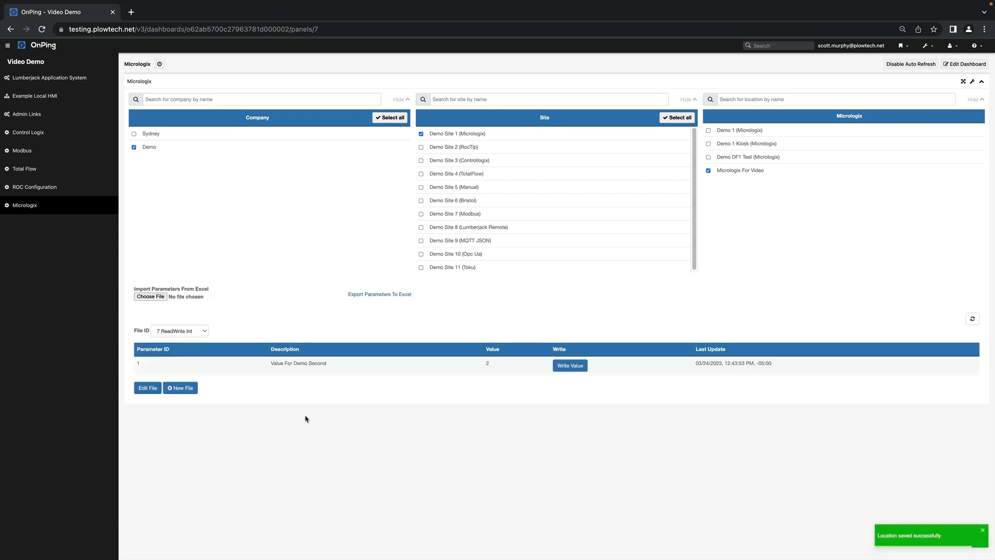
Step: Display file 8, refresh the location's readings, and check the current value of its Float Example parameter
left_click(184, 331)
left_click(181, 340)
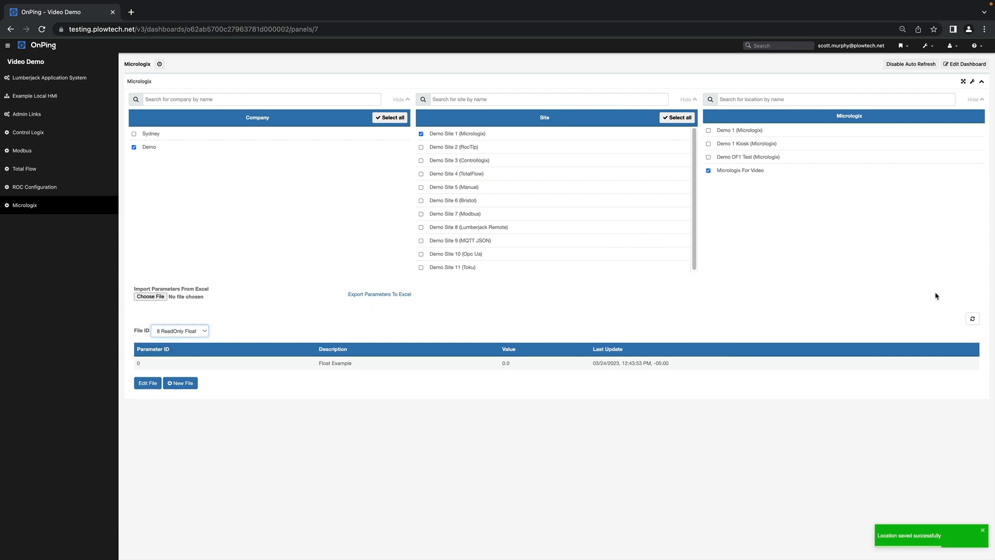
left_click(972, 318)
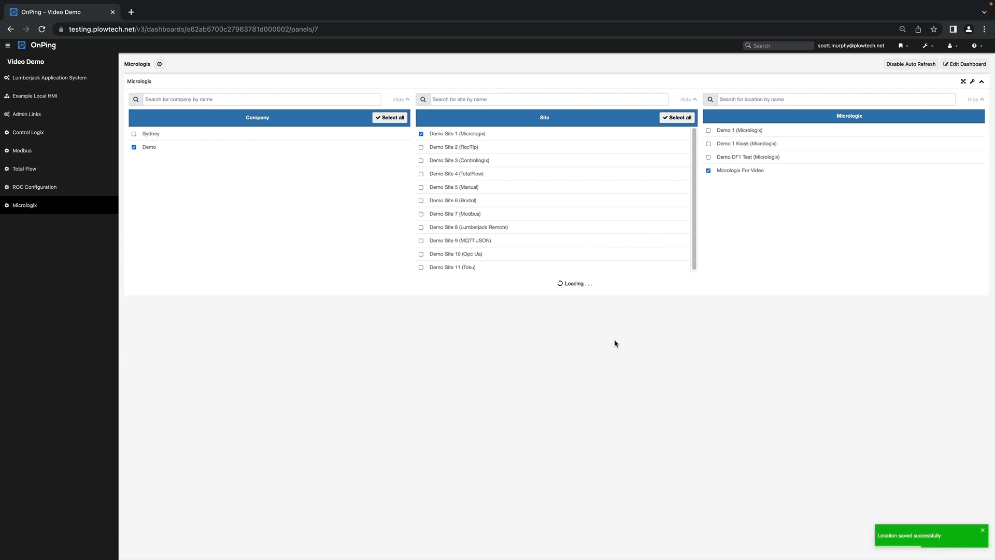
left_click(201, 332)
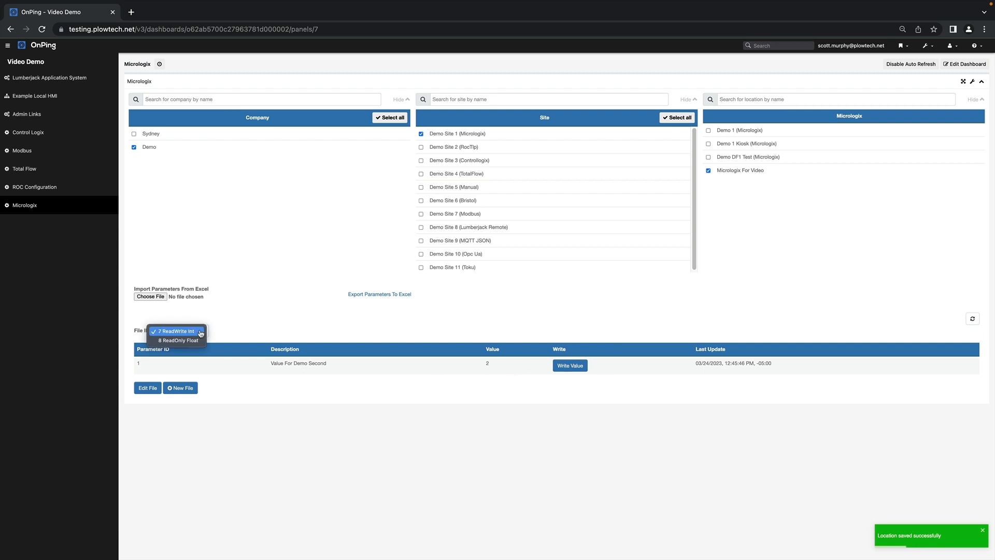
left_click(190, 340)
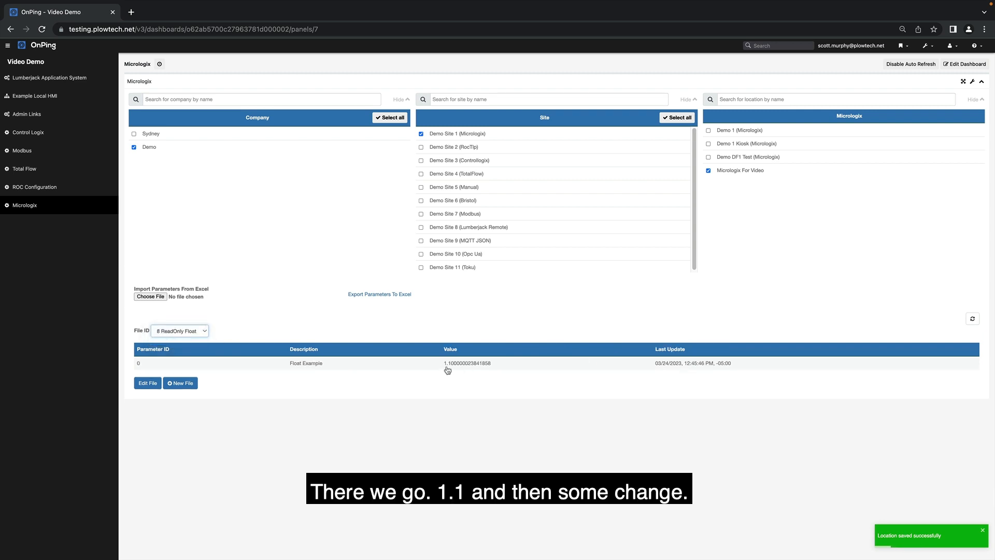